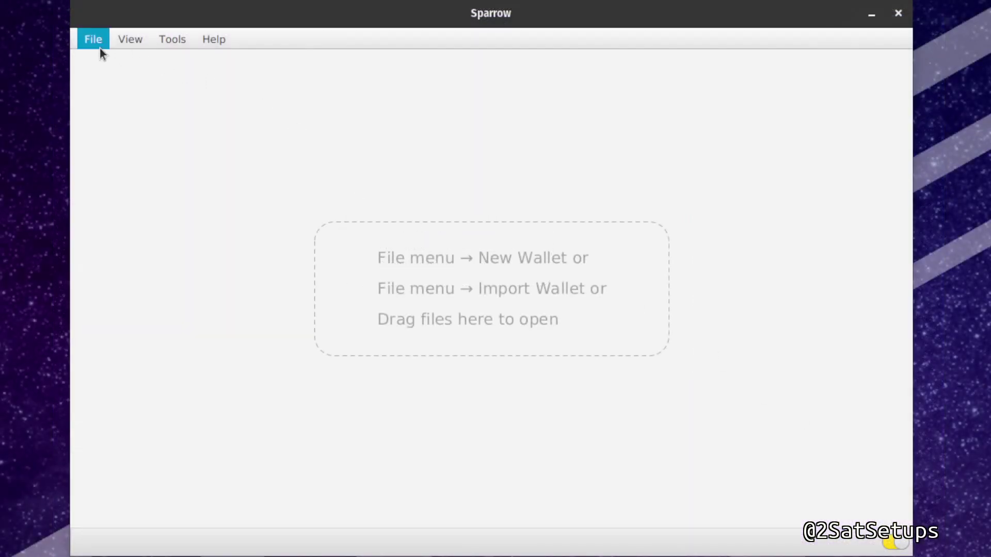
Open the 2SatSetupsWallet.mv.db wallet file and check its 210,000 sats balance
left_click(100, 47)
left_click(122, 82)
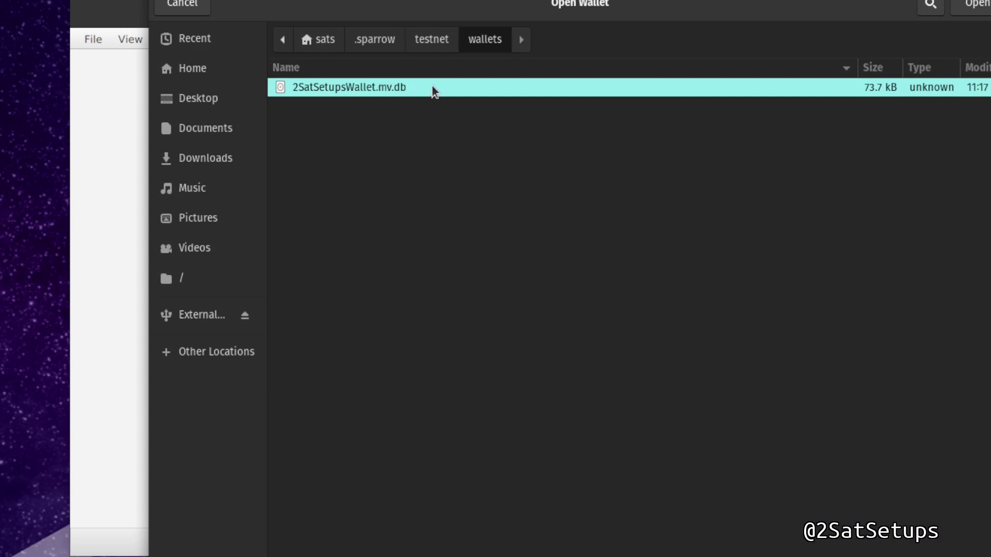
double_click(433, 88)
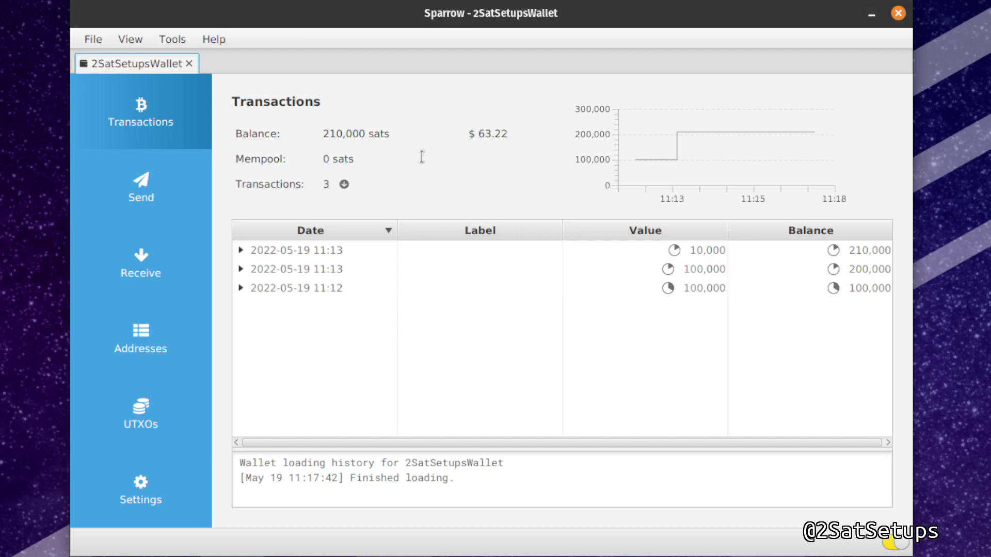
left_click_drag(323, 134, 398, 140)
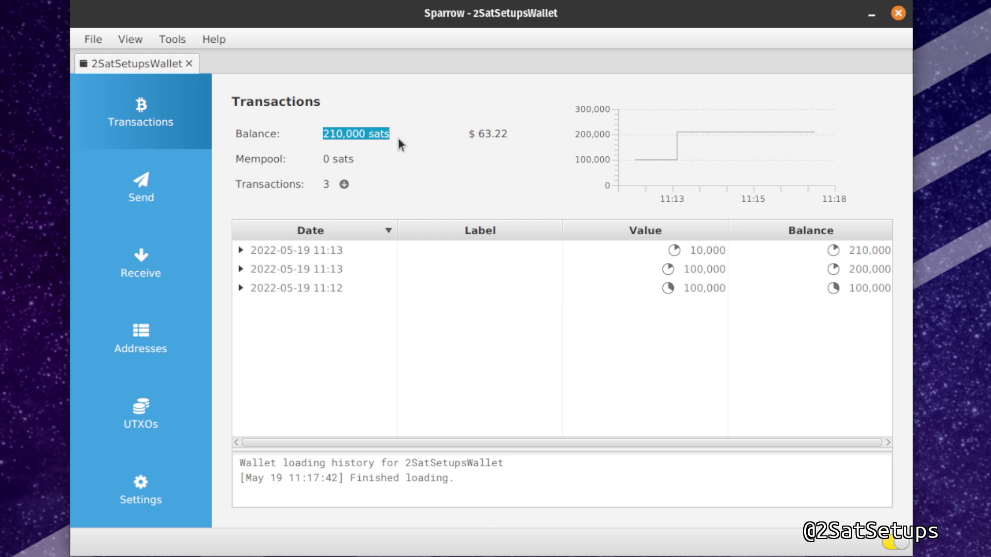
left_click(490, 130)
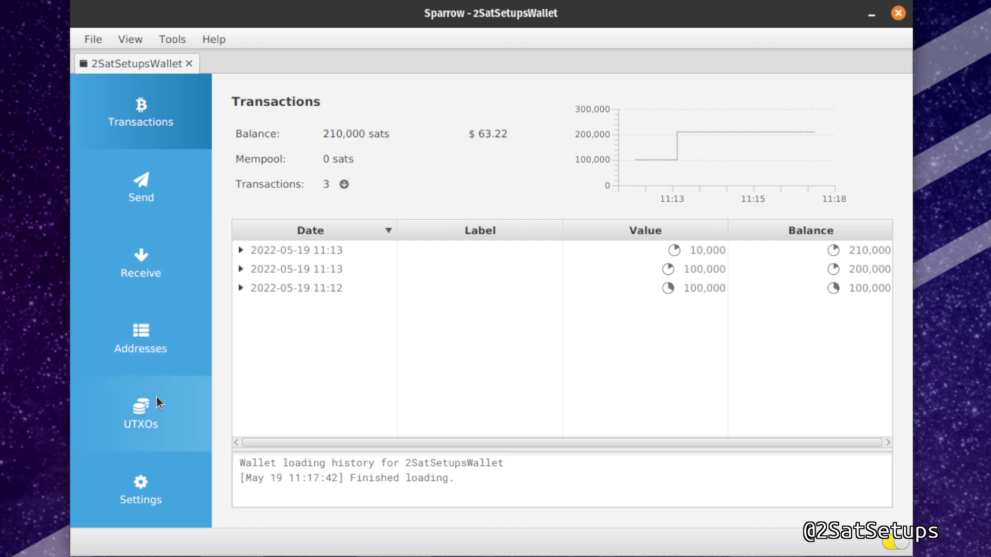
Show the UTXO list with its outputs of 100,000, 100,000 and 10,000 sats
left_click(184, 420)
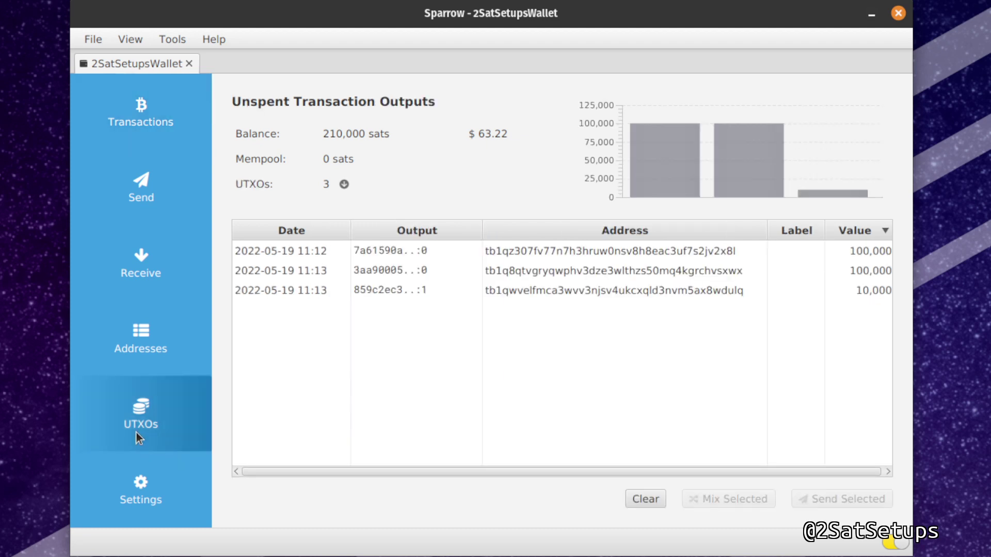
left_click(340, 385)
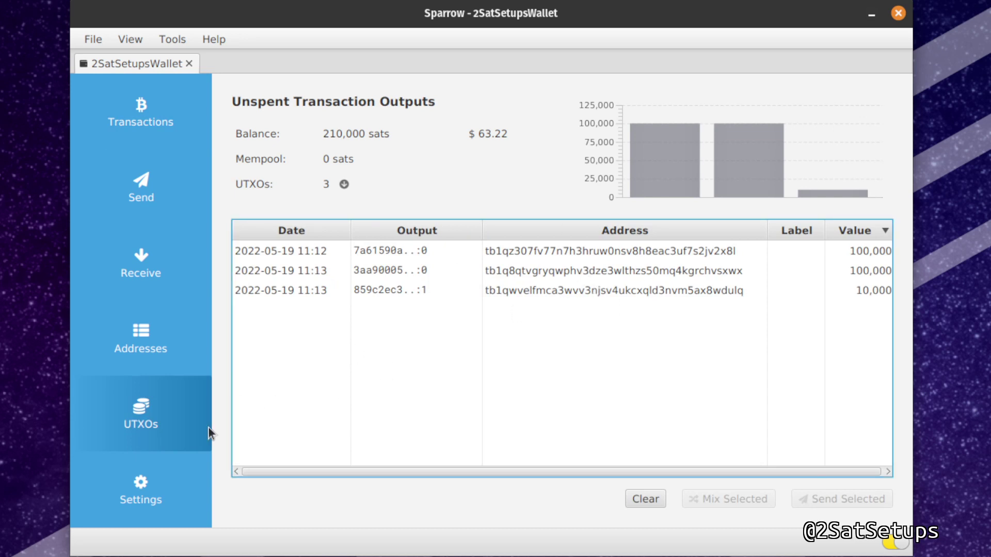
mouse_move(465, 251)
left_click(387, 109)
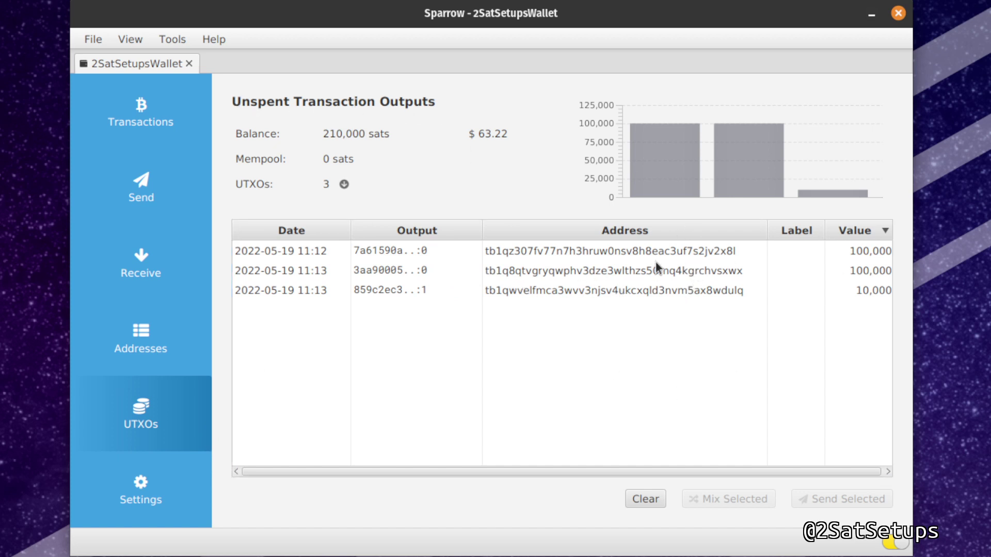
Select both 100,000-sat UTXOs and the 10,000-sat UTXO together for mixing
left_click(674, 266)
left_click(695, 253)
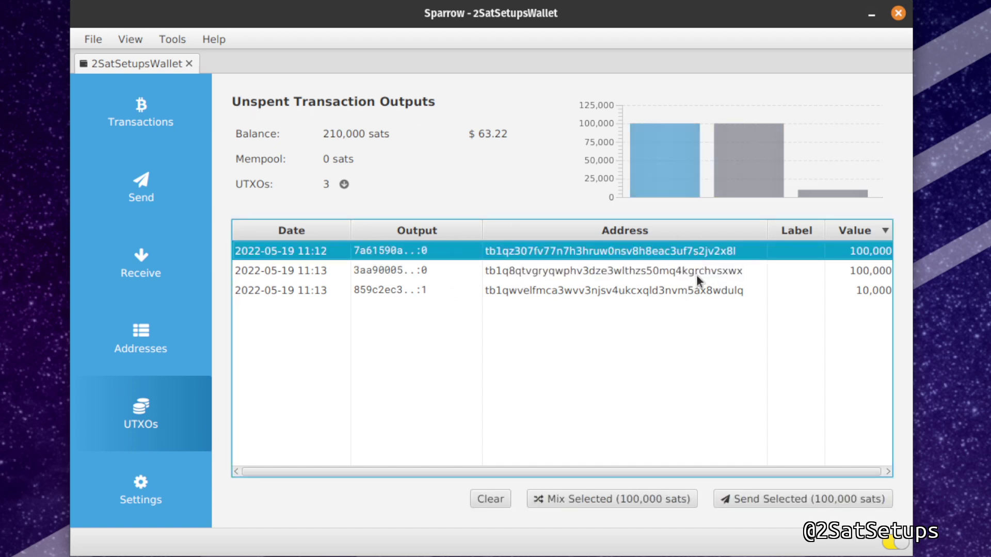
left_click(696, 289)
left_click(700, 258)
left_click(727, 271)
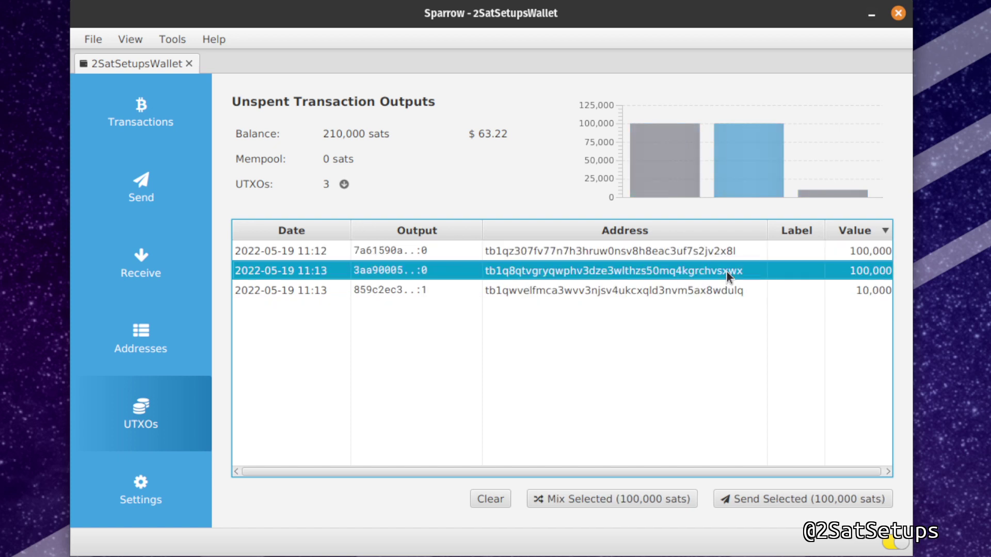
left_click(872, 293)
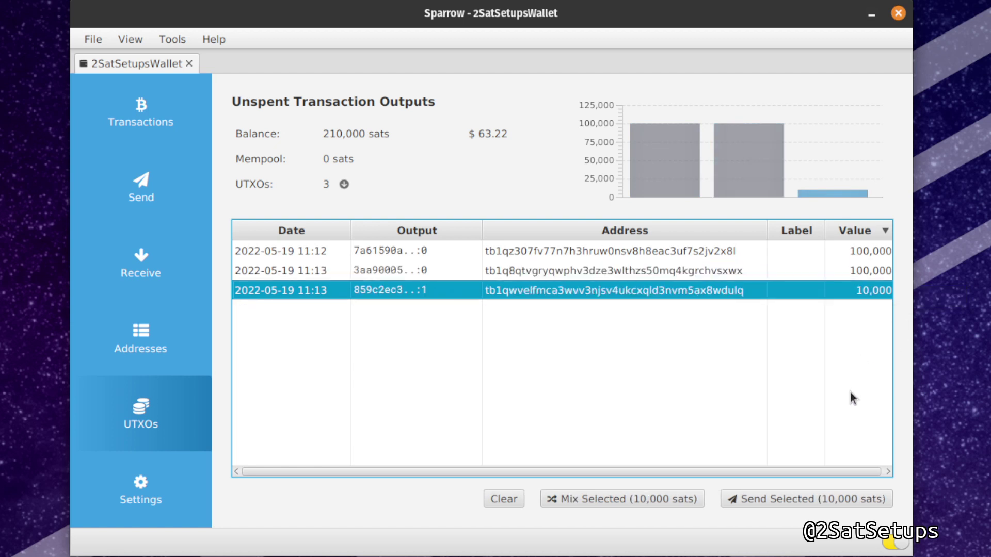
left_click(550, 259)
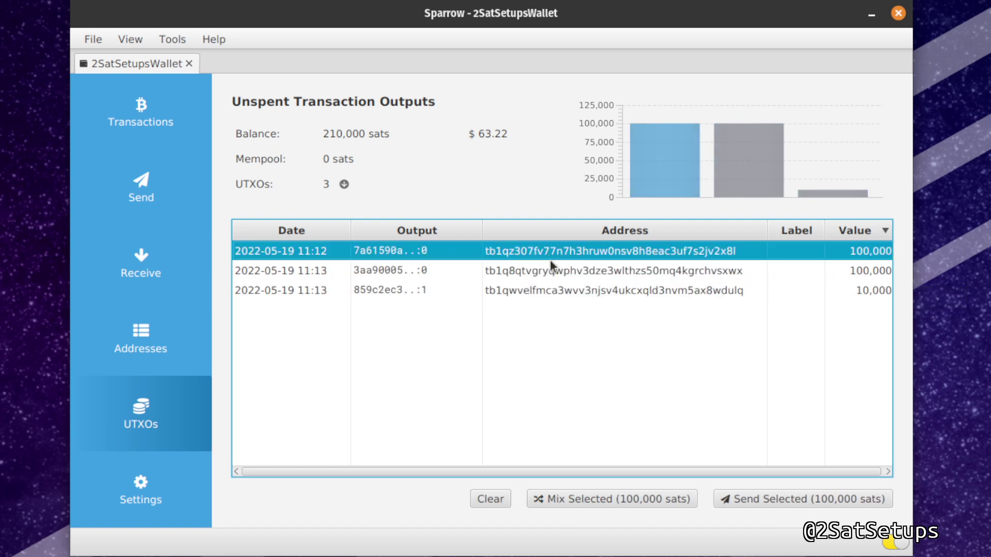
left_click(581, 272, "ctrl")
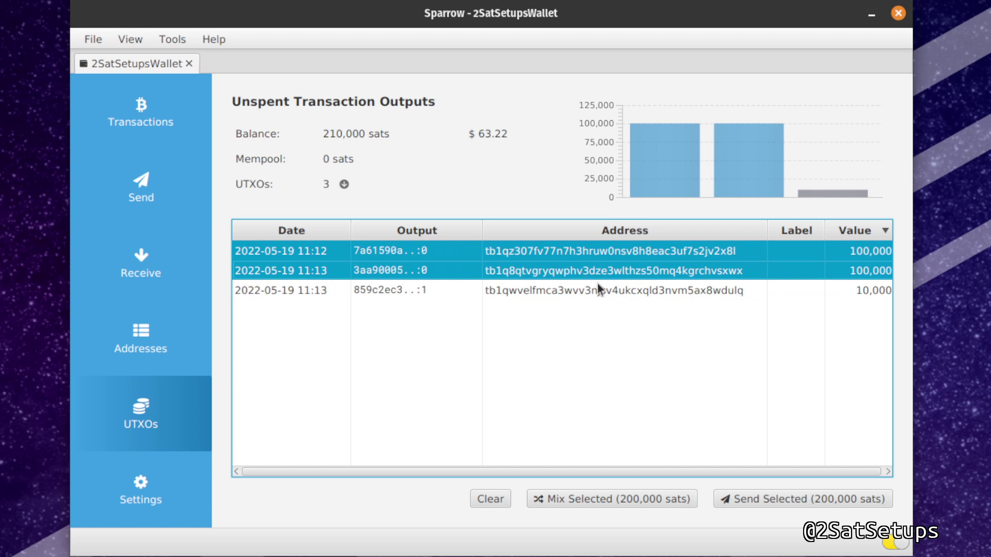
left_click(581, 251, "ctrl")
left_click(587, 257)
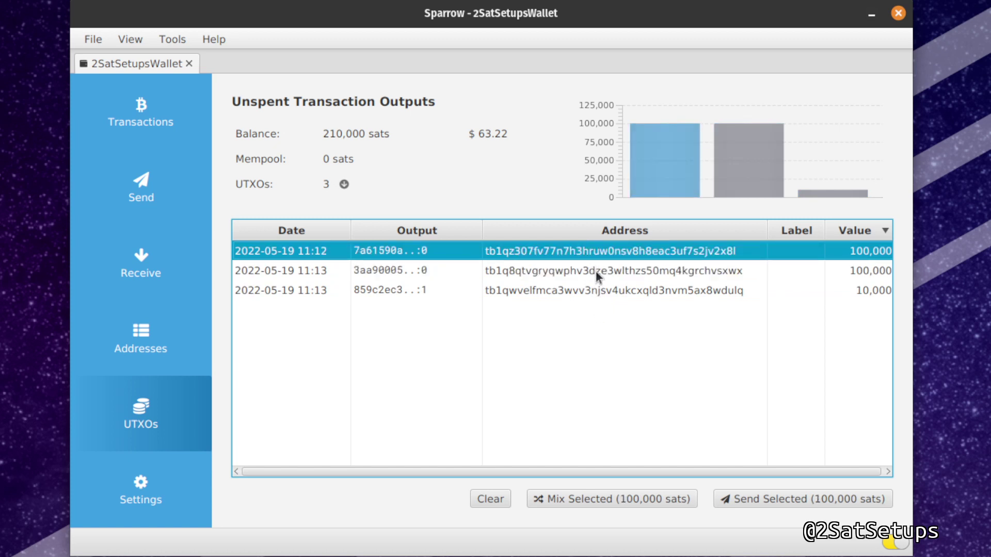
left_click(596, 270, "ctrl")
left_click(613, 297, "ctrl")
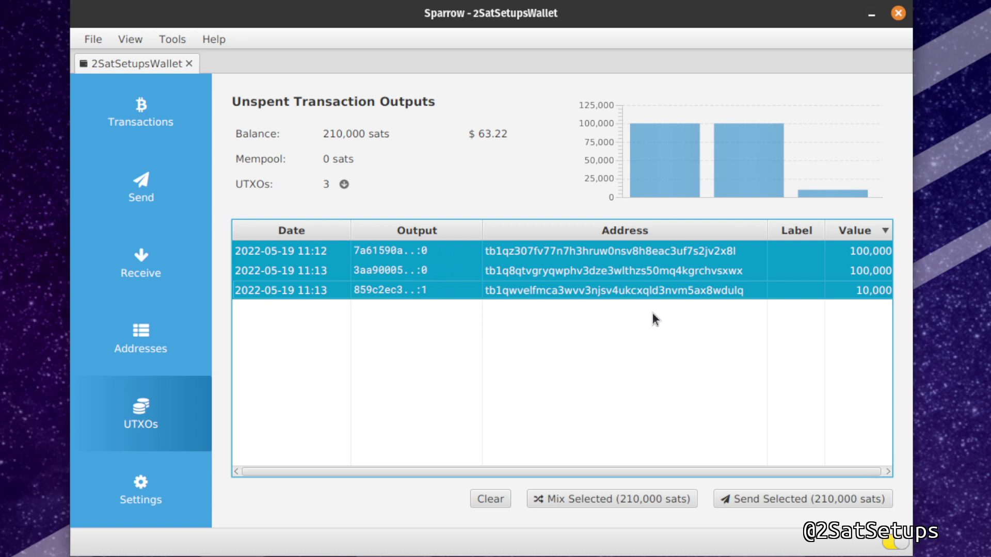
Start a Whirlpool mix of the selected UTXOs and advance to the Whirlpool settings
left_click(579, 507)
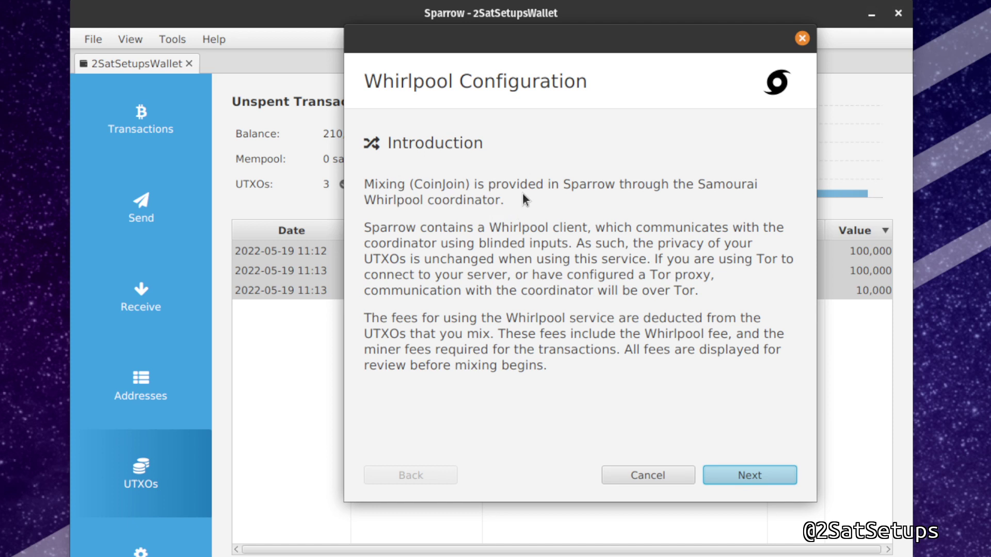
left_click(747, 485)
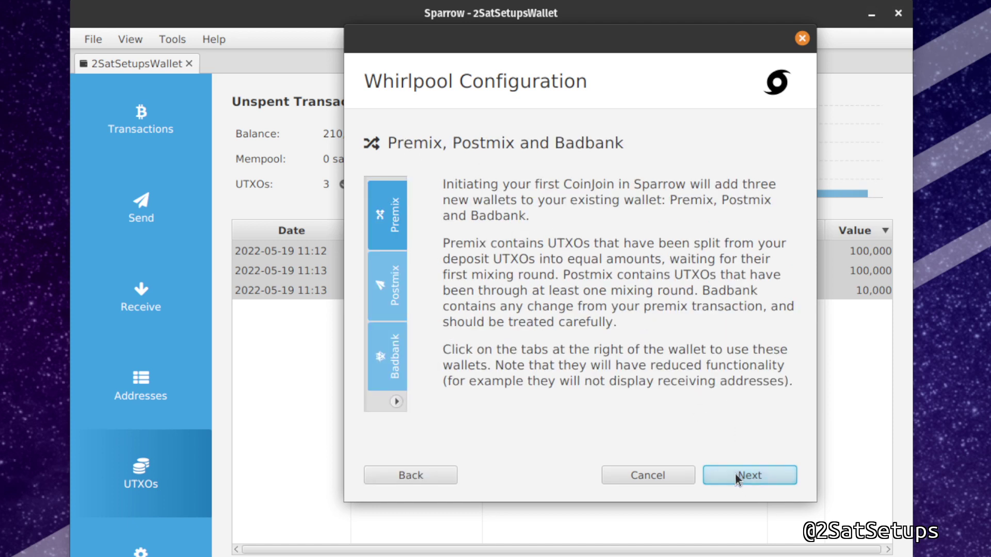
left_click(738, 480)
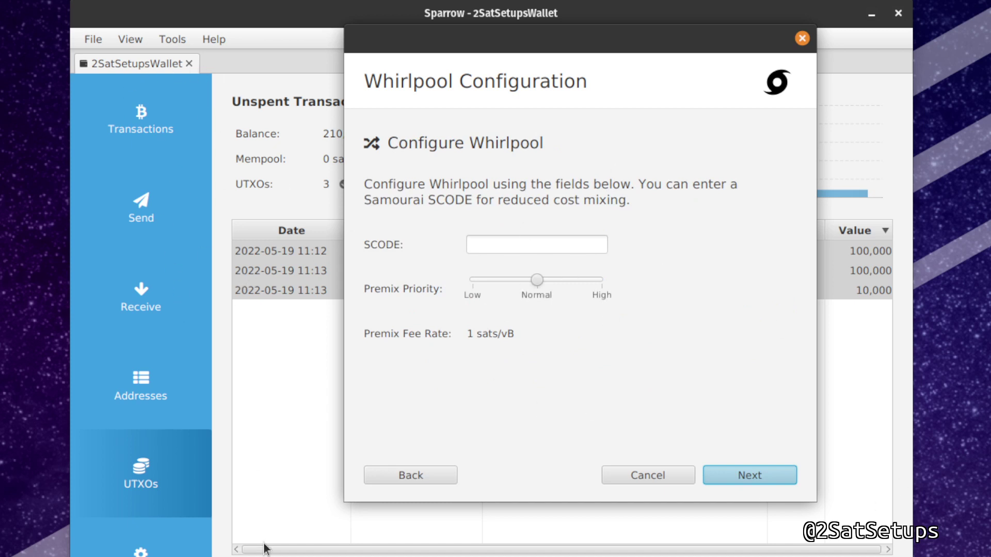
Set the premix priority to Low and proceed to pool selection
left_click(510, 248)
mouse_move(536, 281)
left_mouse_down()
mouse_move(479, 292)
mouse_move(472, 282)
mouse_move(521, 274)
left_mouse_up()
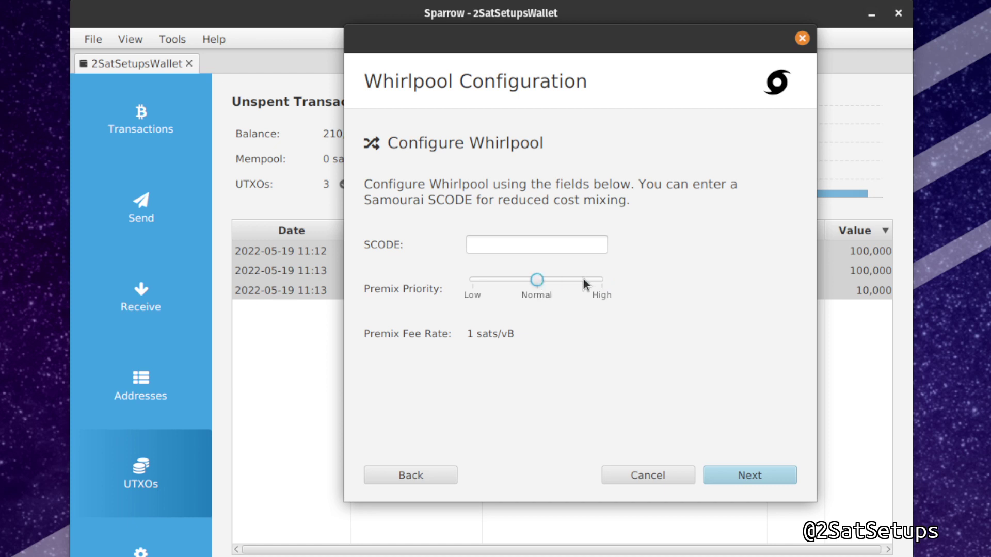
left_click_drag(541, 278, 603, 280)
mouse_move(478, 283)
left_mouse_down()
mouse_move(603, 282)
mouse_move(472, 280)
left_mouse_up()
left_click(735, 477)
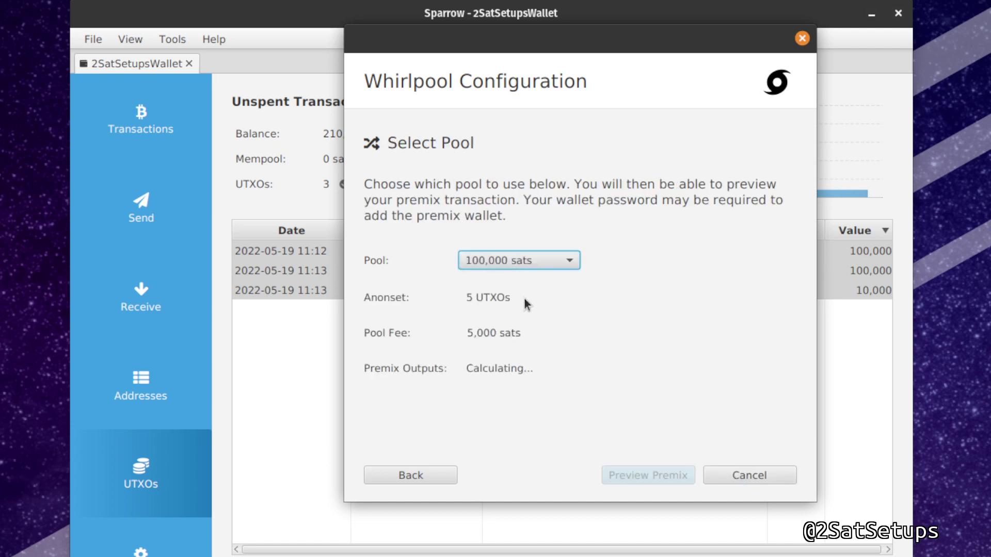
Choose the 100,000 sats pool from the Pool dropdown
left_click(570, 262)
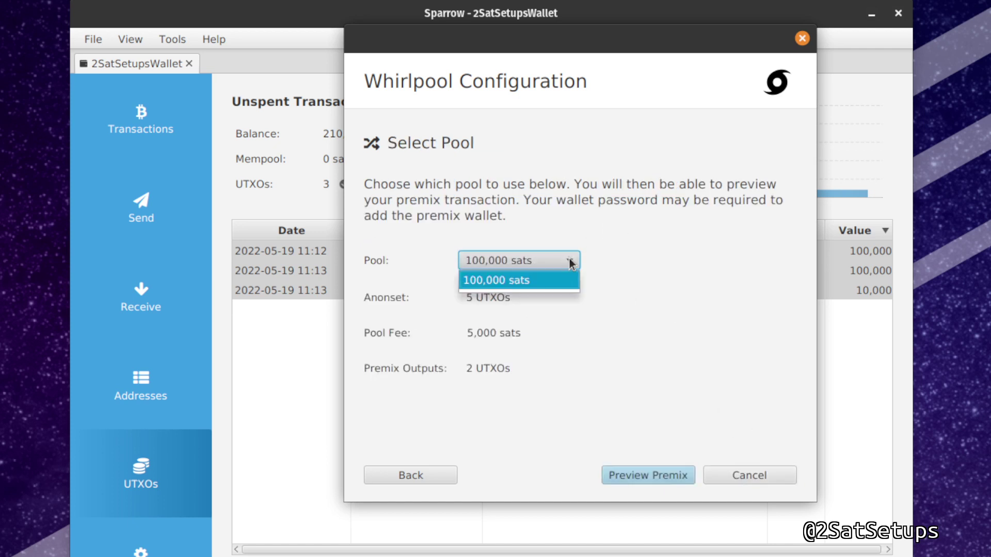
left_click(570, 264)
left_click(571, 264)
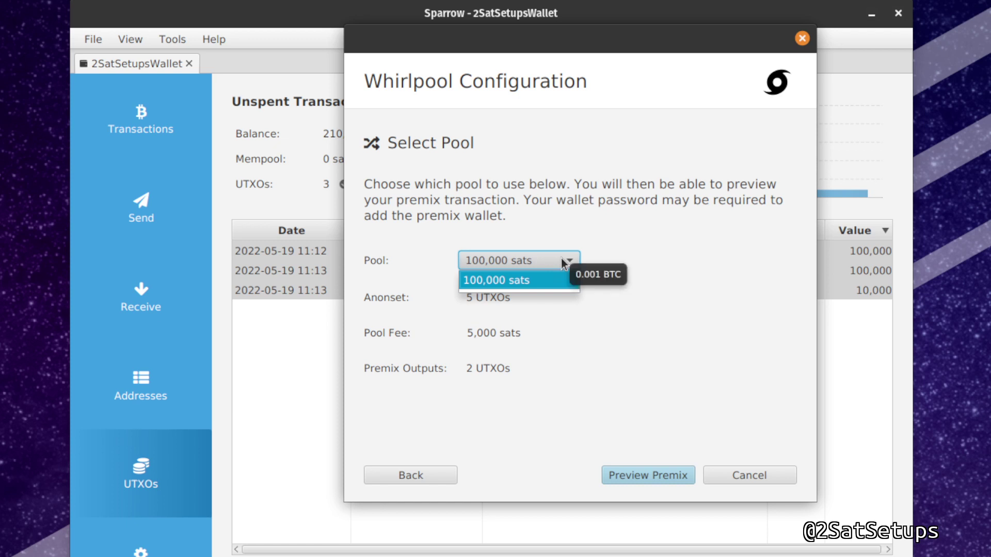
left_click(599, 221)
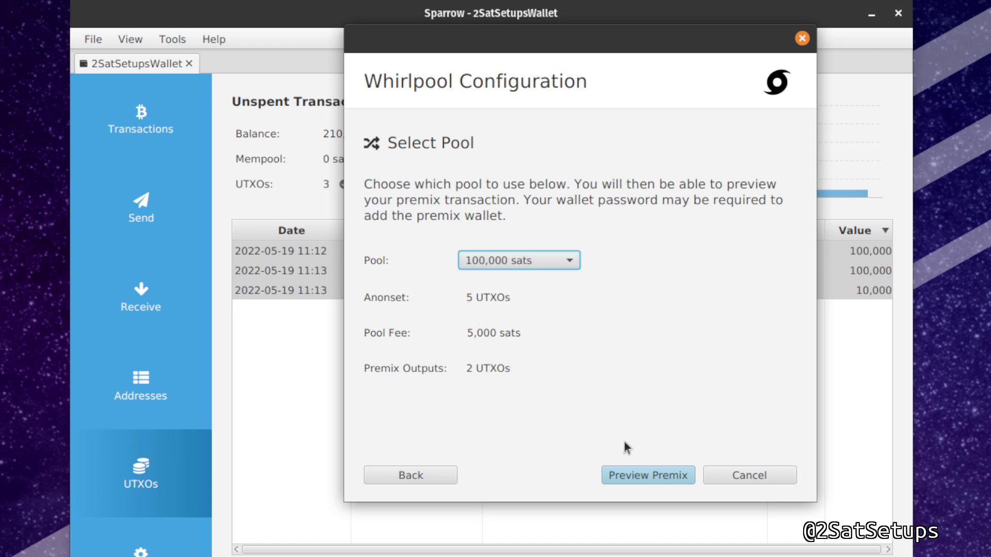
left_click(501, 264)
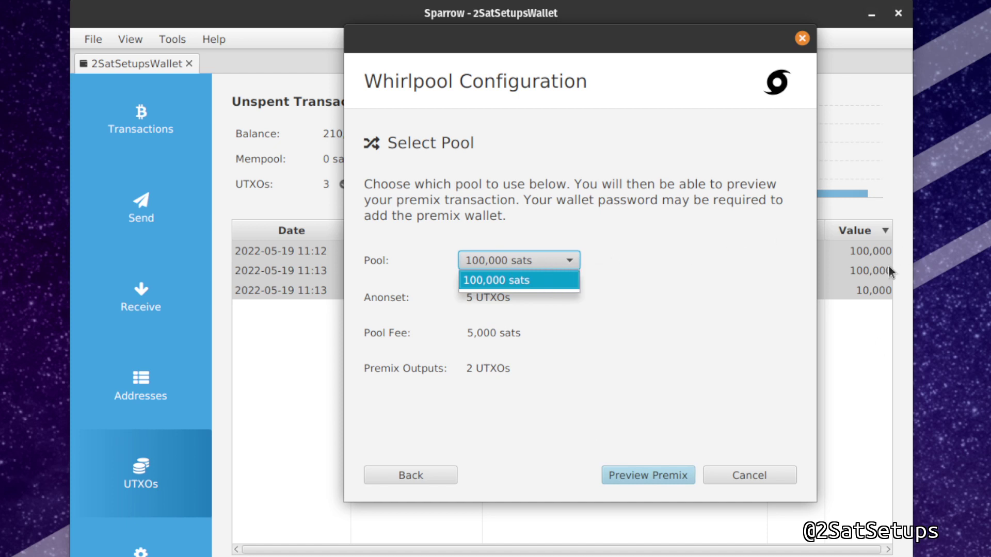
left_click(568, 268)
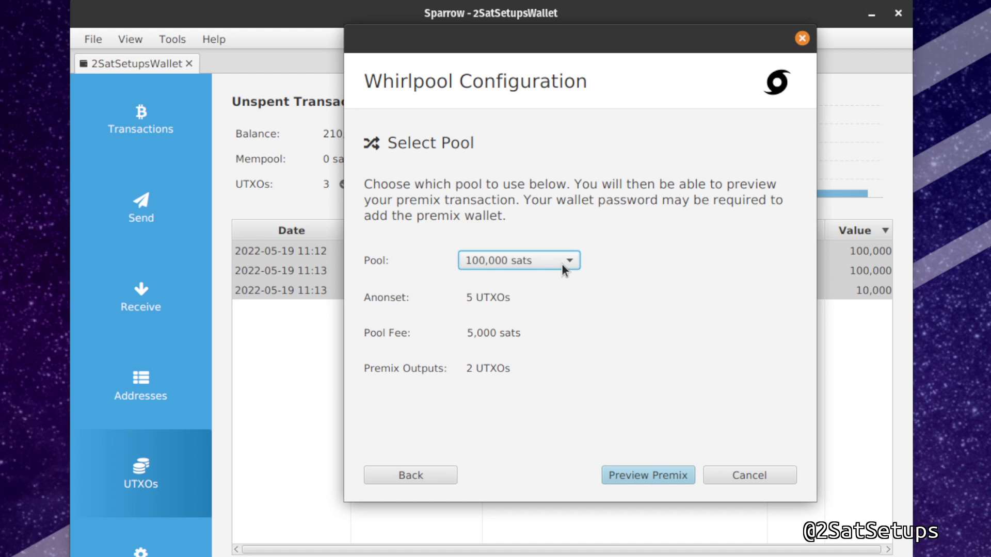
left_click(562, 266)
left_click(561, 266)
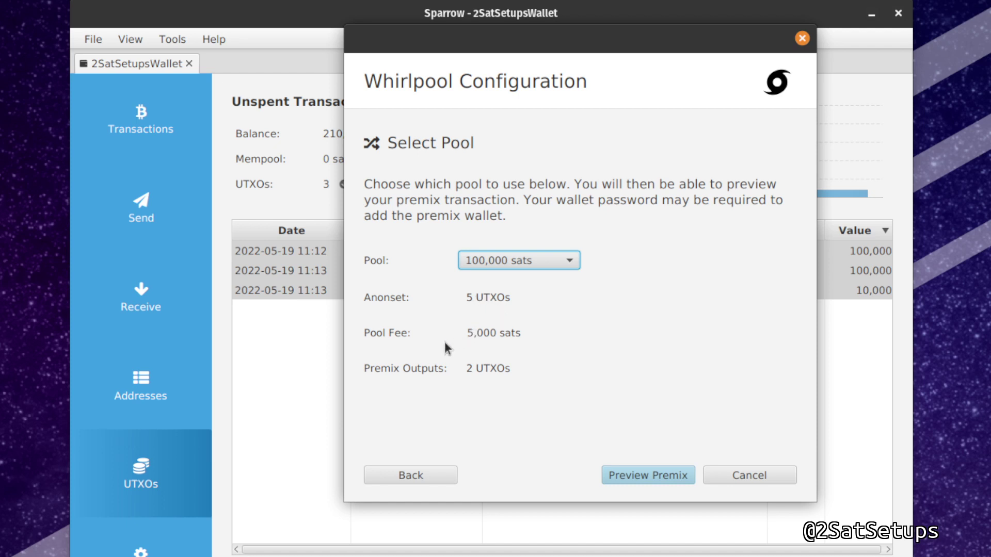
Highlight the 5,000 sats pool fee to review it
left_click(467, 330)
left_click_drag(468, 331, 538, 330)
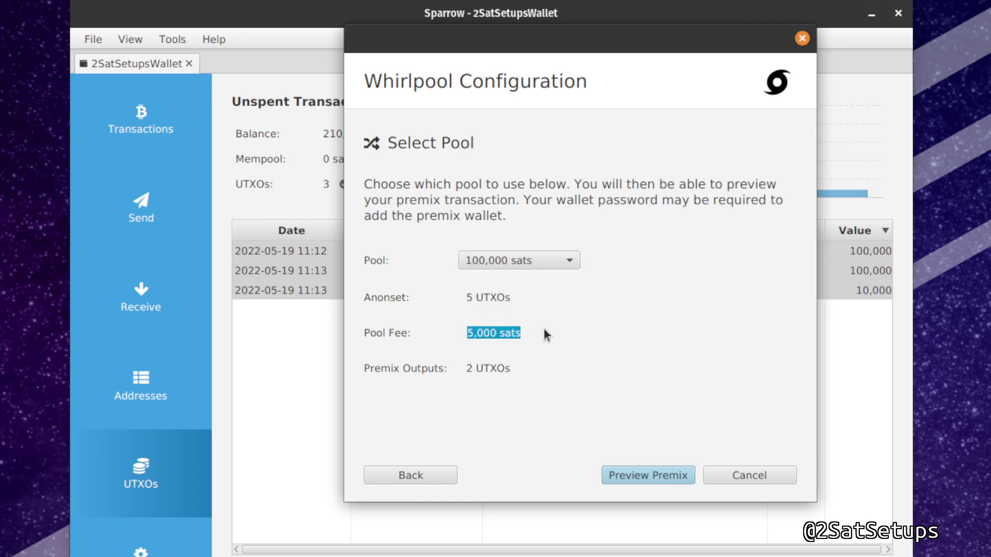
left_click(468, 330)
left_click_drag(469, 330, 537, 341)
left_click(521, 331)
left_click(468, 333)
double_click(521, 332)
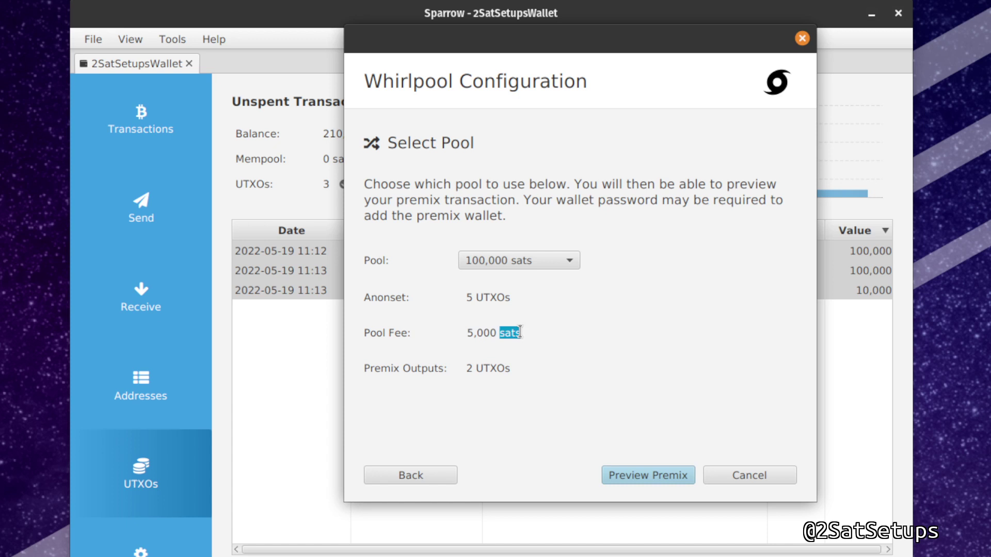
triple_click(521, 332)
left_click(518, 332)
triple_click(520, 332)
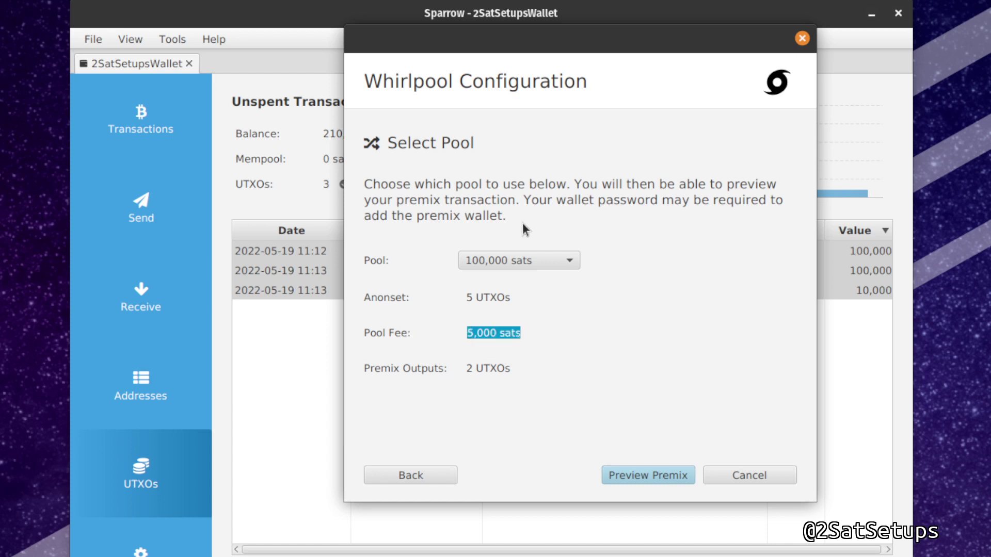
left_click(482, 338)
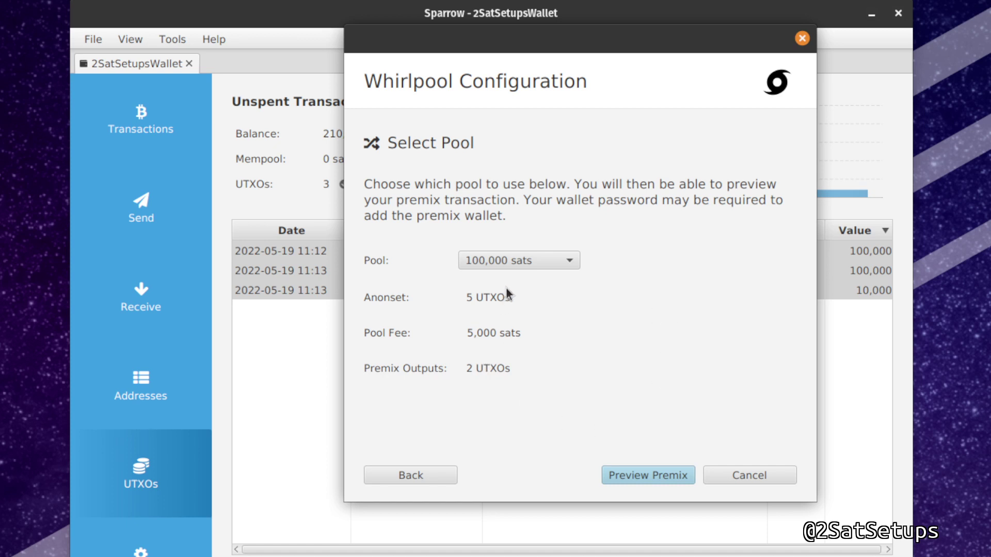
Preview the premix and step through the Whirlpool Fee, 3,916-sat Badbank Change and both Premix outputs
left_click(619, 472)
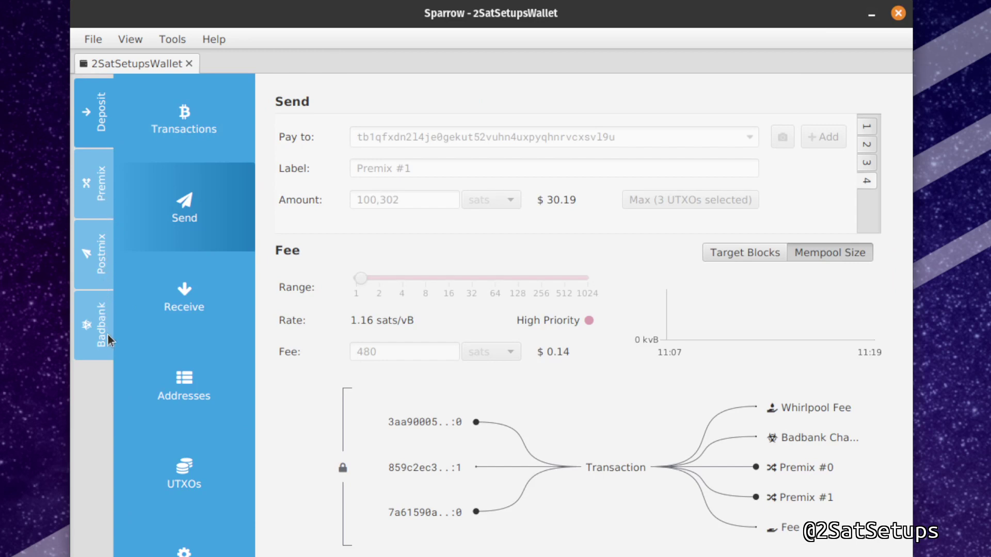
left_click(868, 128)
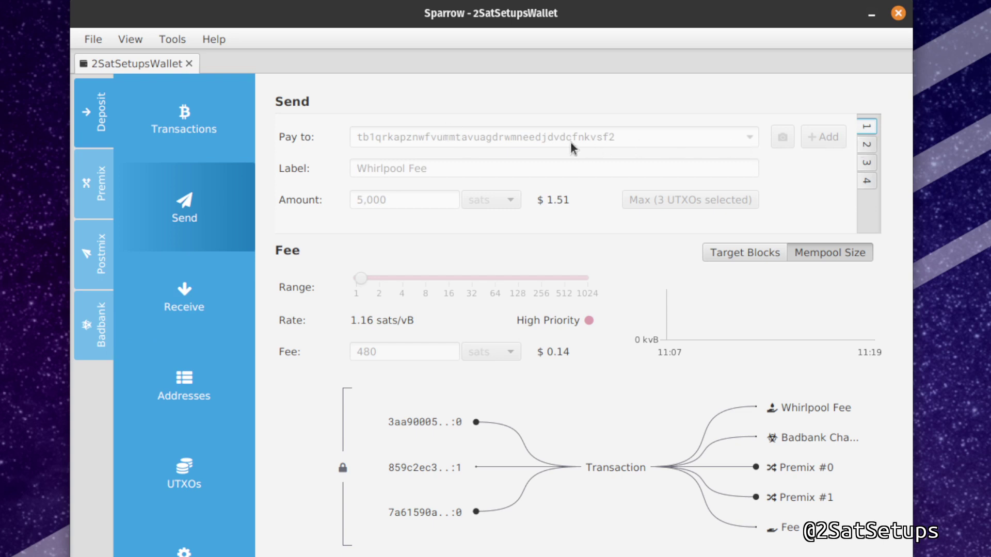
left_click(867, 146)
left_click(876, 162)
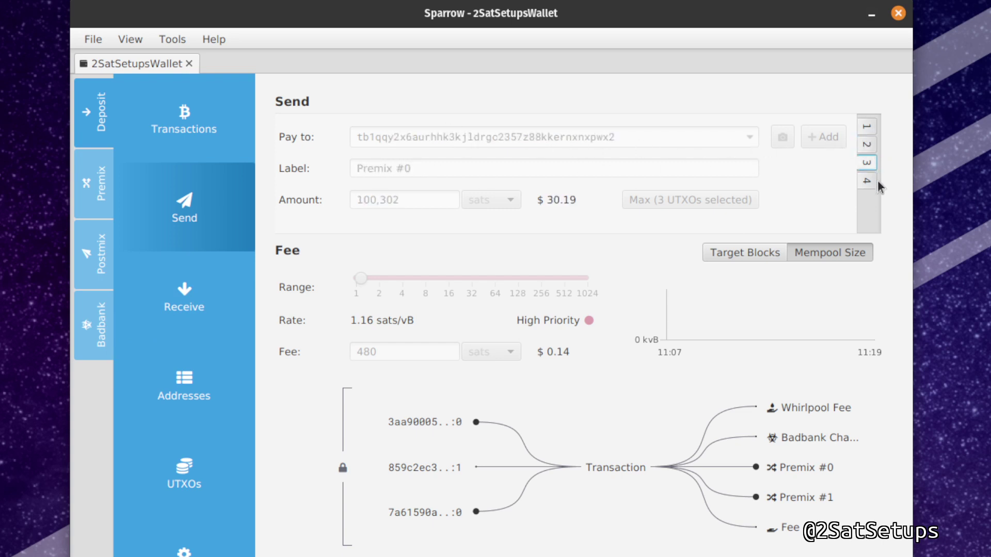
left_click(868, 182)
left_click(867, 129)
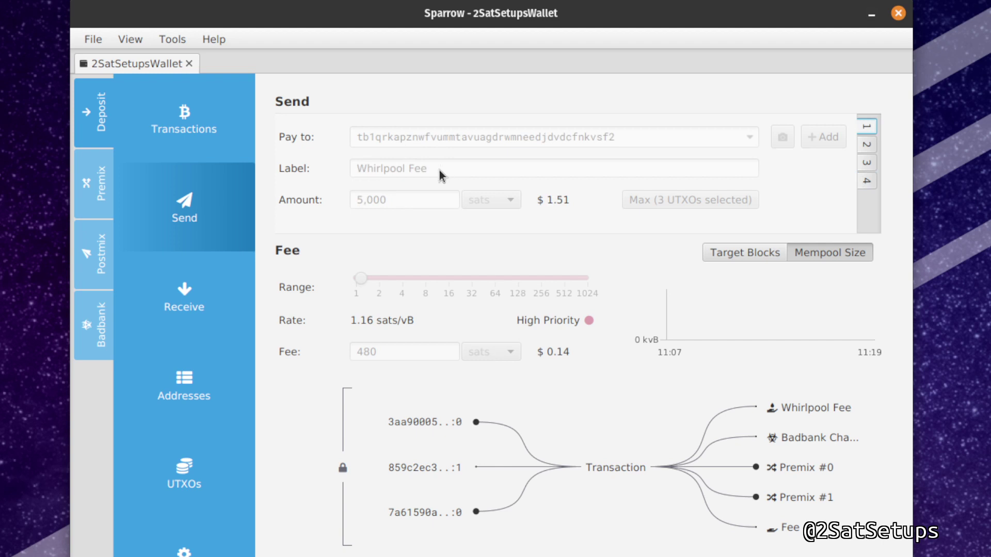
left_click(866, 146)
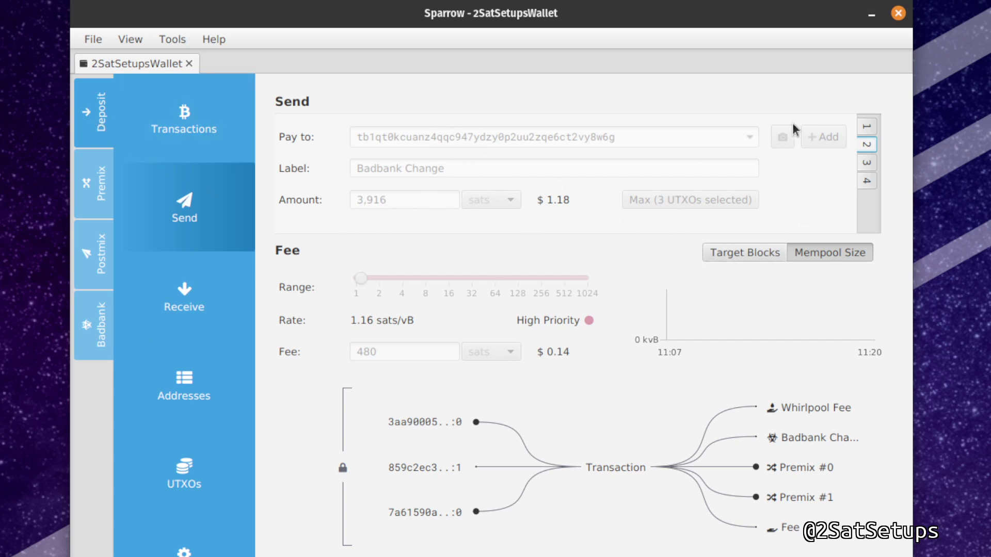
Check the Premix #0 and Premix #1 output details
left_click(869, 163)
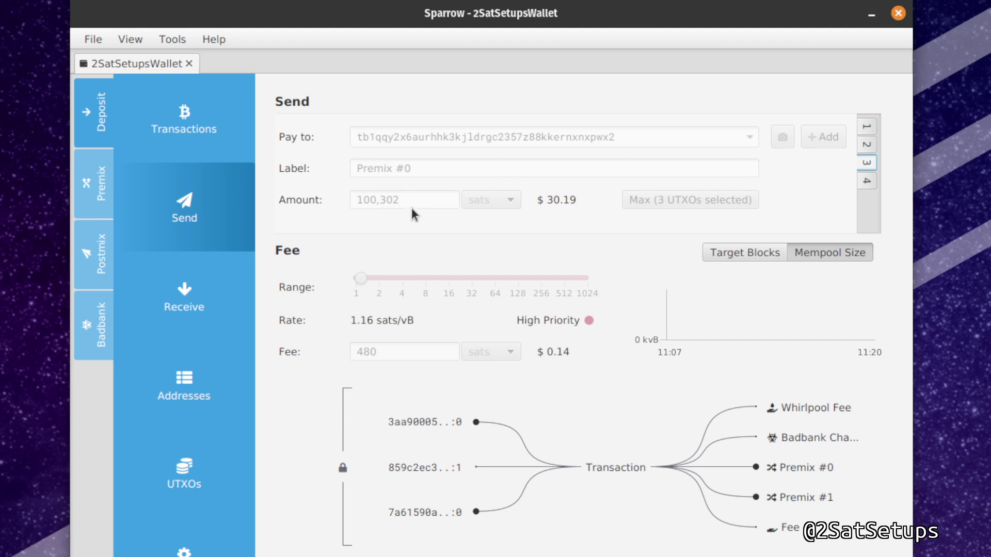
left_click(860, 184)
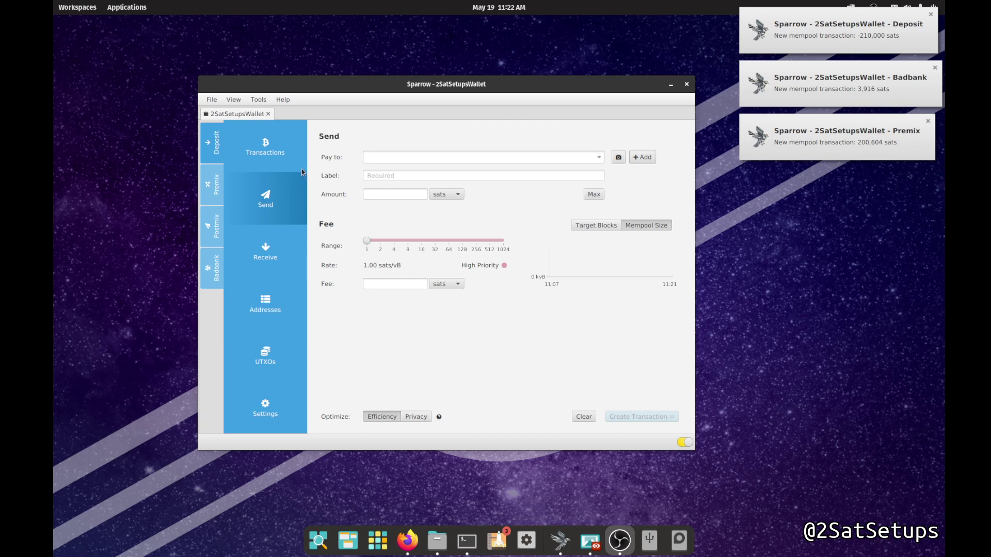
Inspect the new unconfirmed transactions in the Premix, Postmix, Badbank and Deposit accounts
left_click(213, 230)
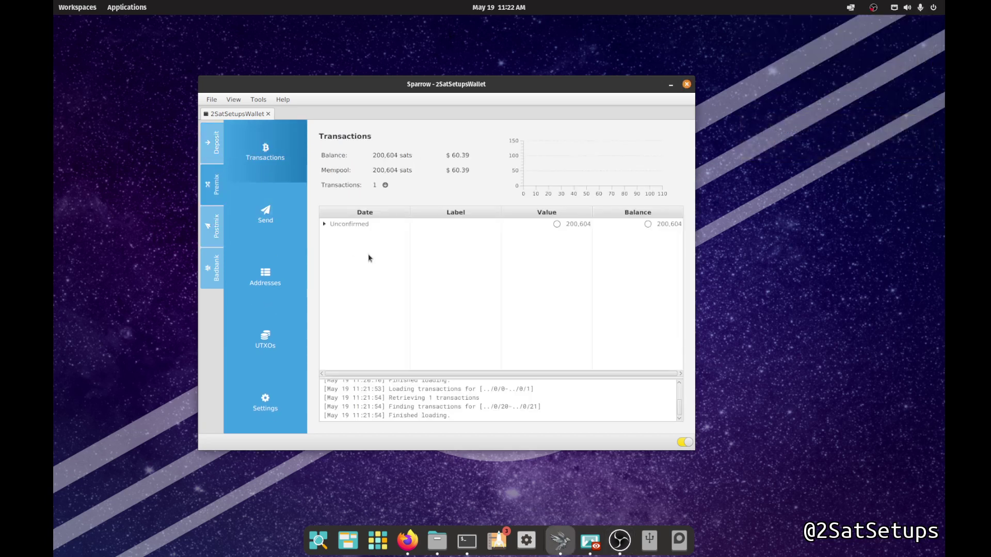
left_click(326, 224)
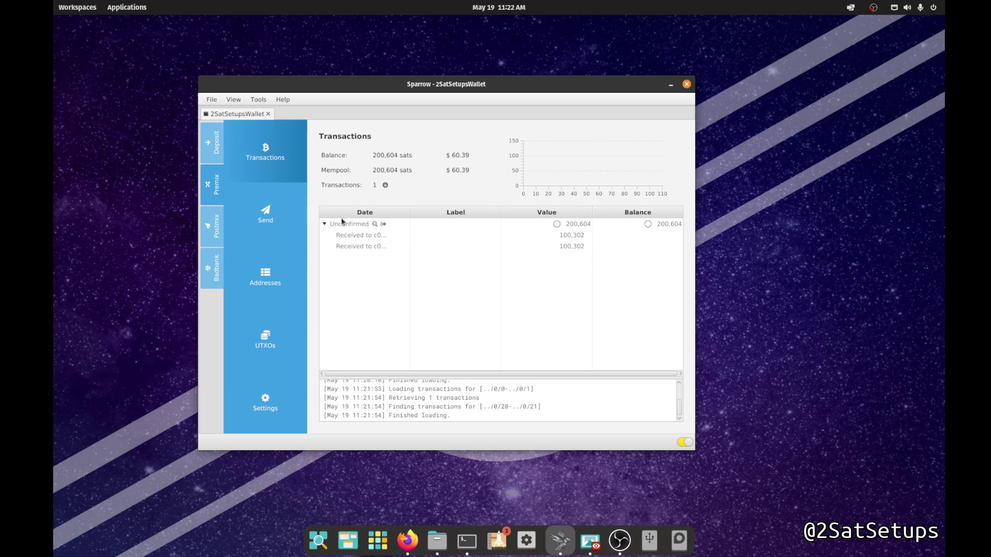
left_click(213, 268)
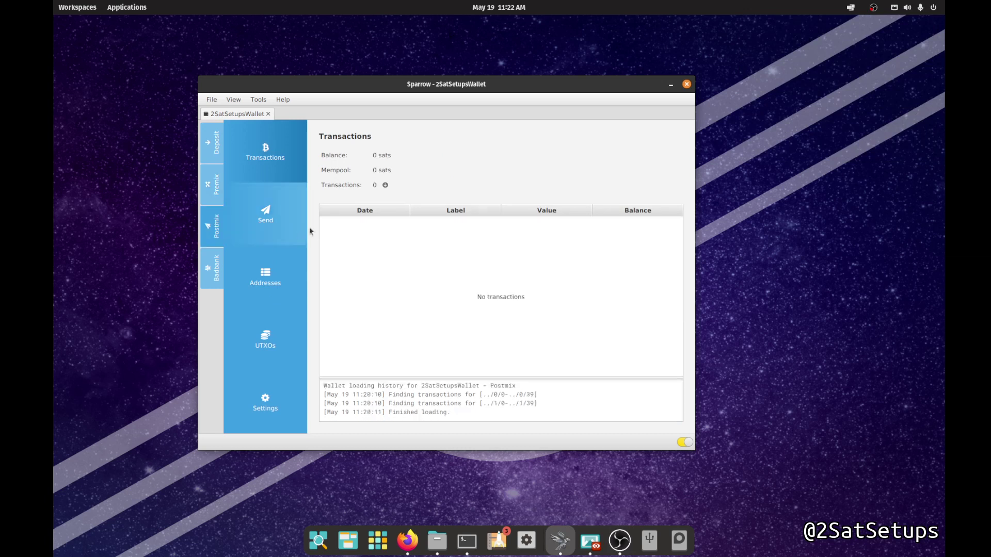
left_click(325, 226)
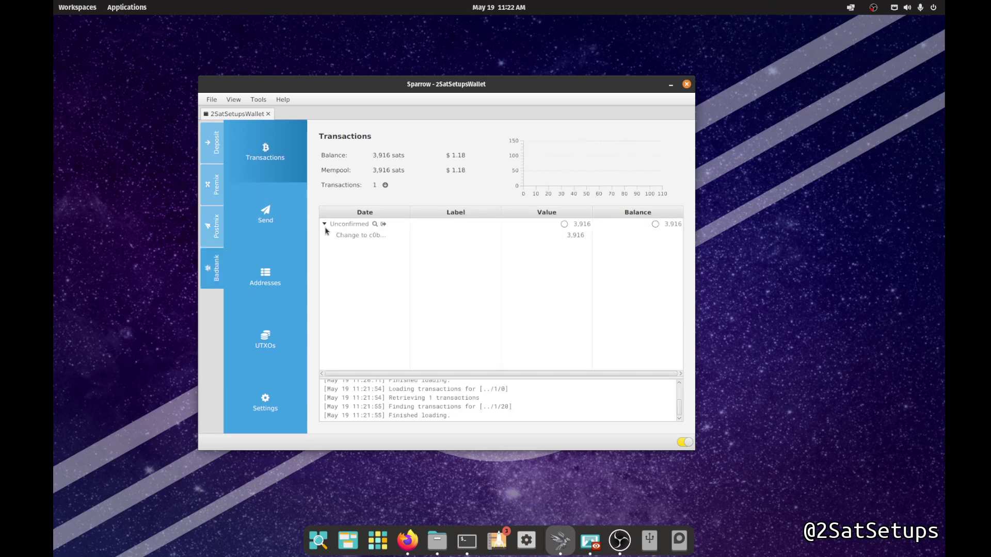
left_click(265, 213)
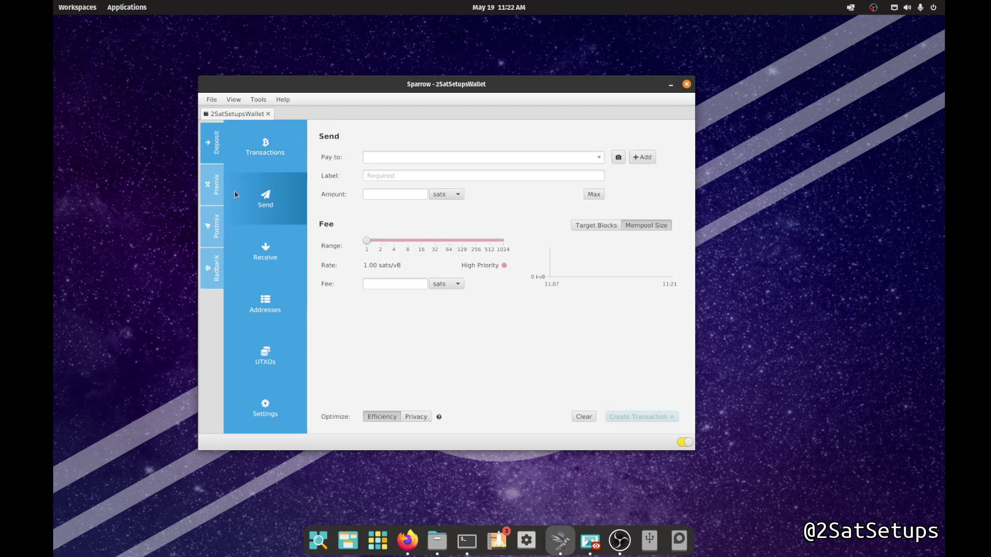
left_click(265, 155)
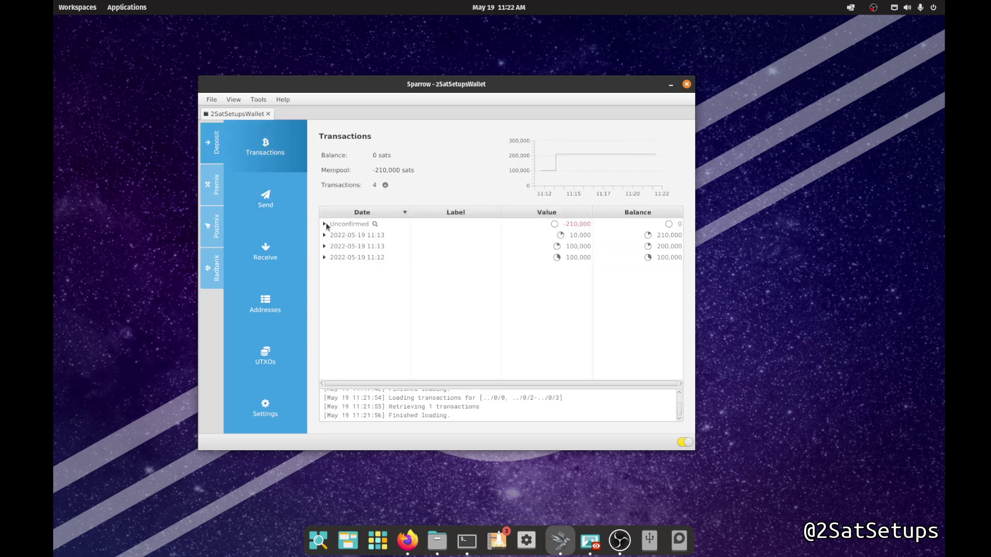
left_click(324, 225)
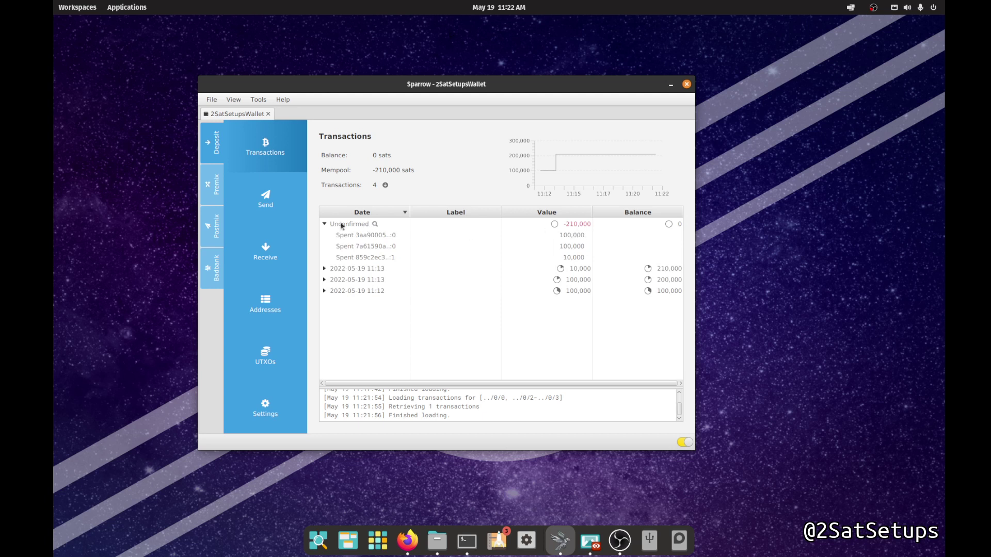
left_click(325, 224)
Cycle through Postmix and Badbank, ending on the Premix account with 200,604 sats
left_click(211, 185)
left_click(209, 212)
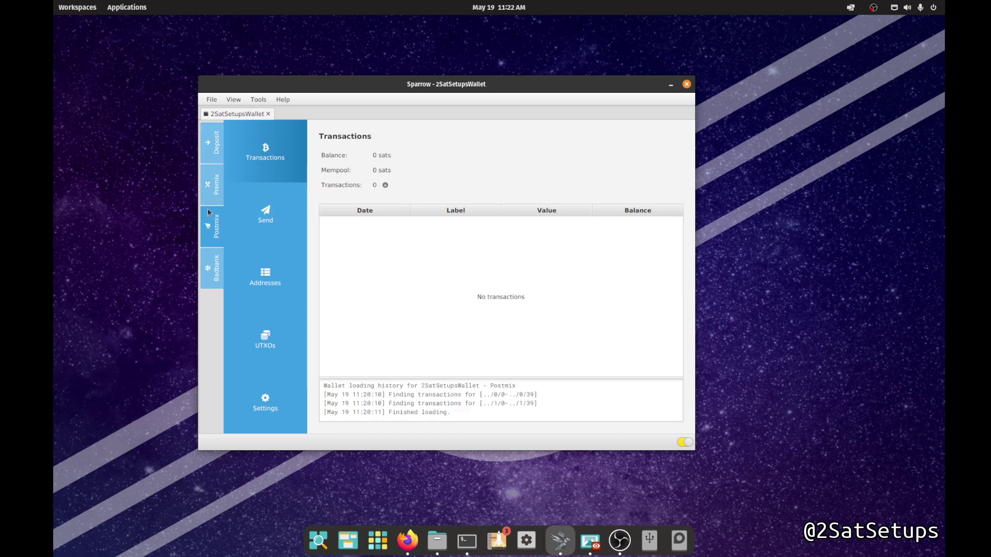
left_click(210, 262)
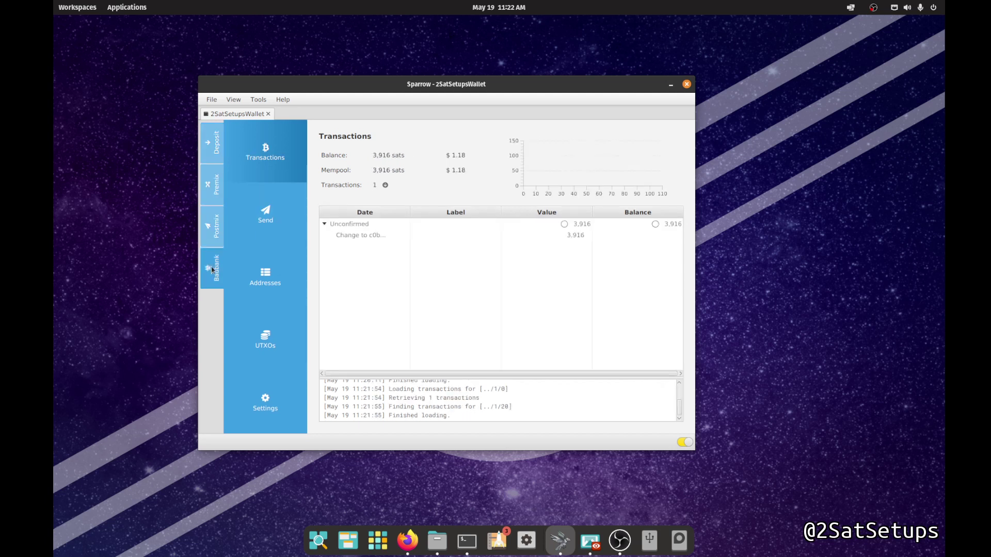
left_click(214, 227)
left_click(212, 185)
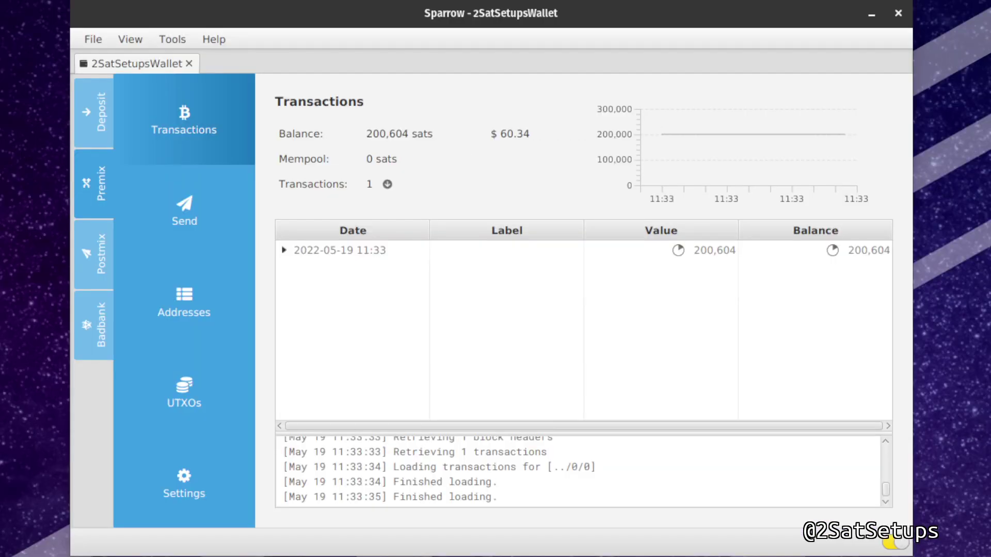
Check the 200,604-sat Premix balance and the deposit transaction's two received outputs
left_click(107, 98)
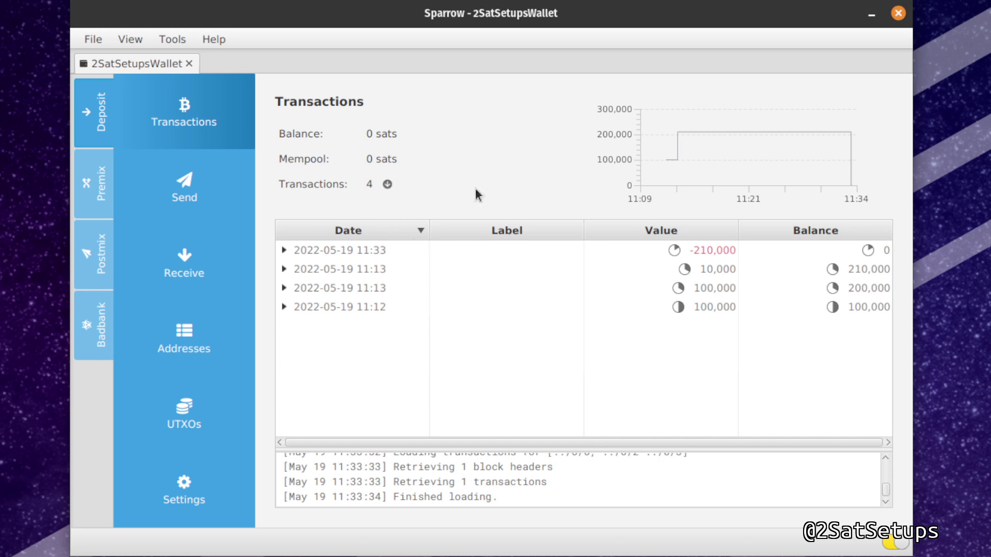
left_click(85, 199)
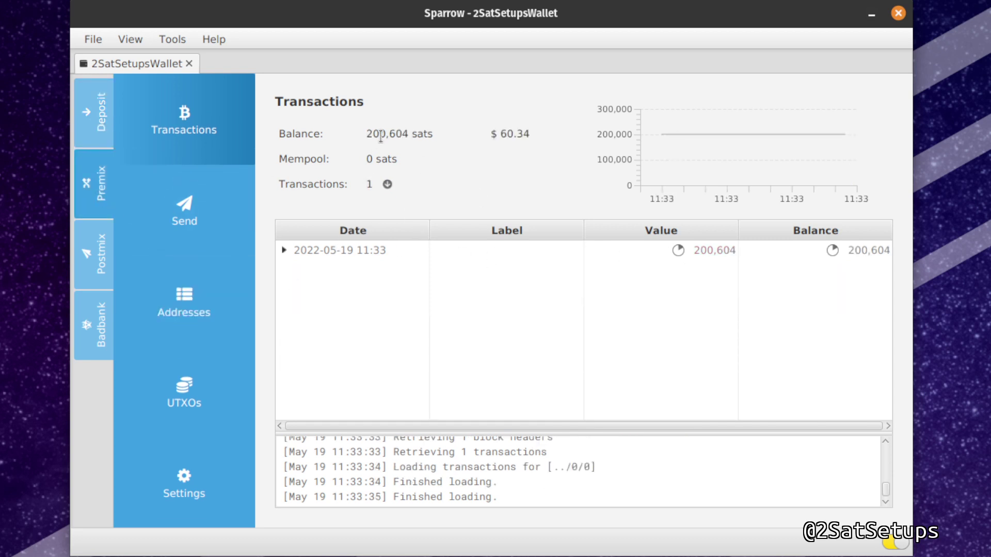
triple_click(366, 136)
left_click(284, 250)
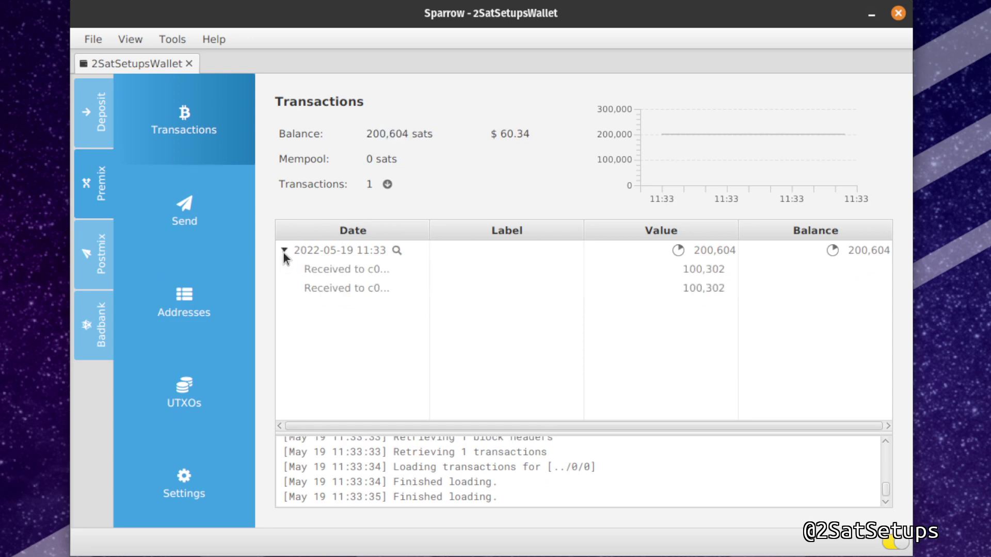
left_click(365, 272)
left_click(365, 284)
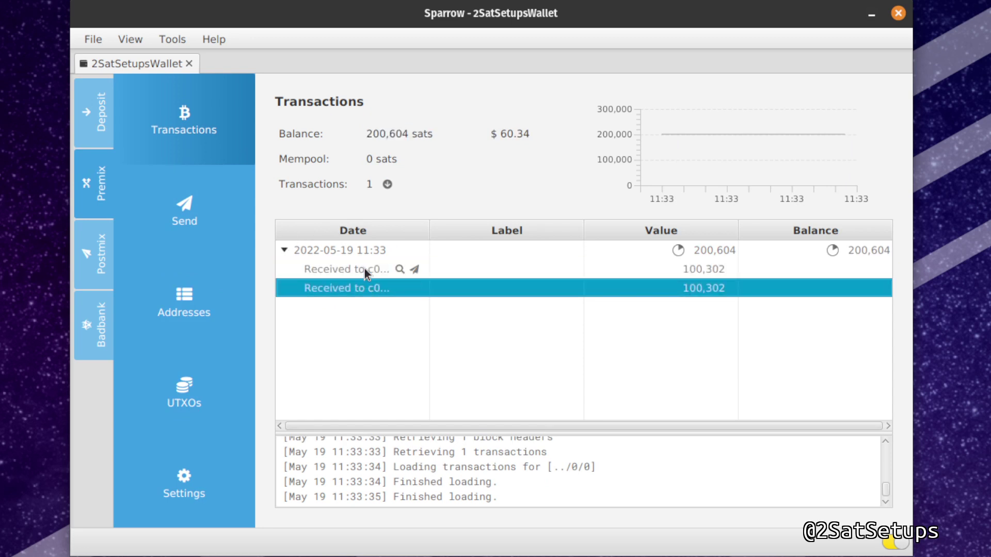
left_click(365, 269)
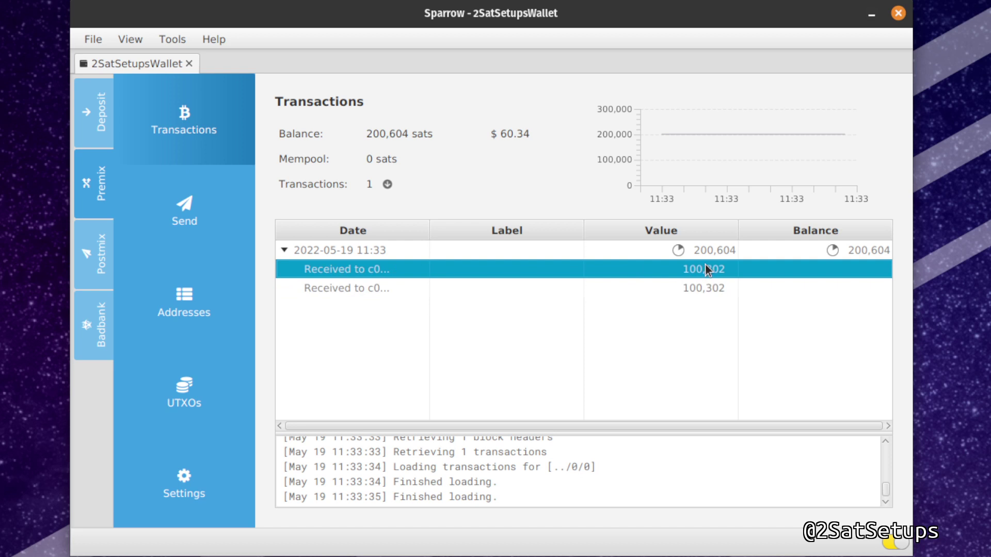
left_click(109, 267)
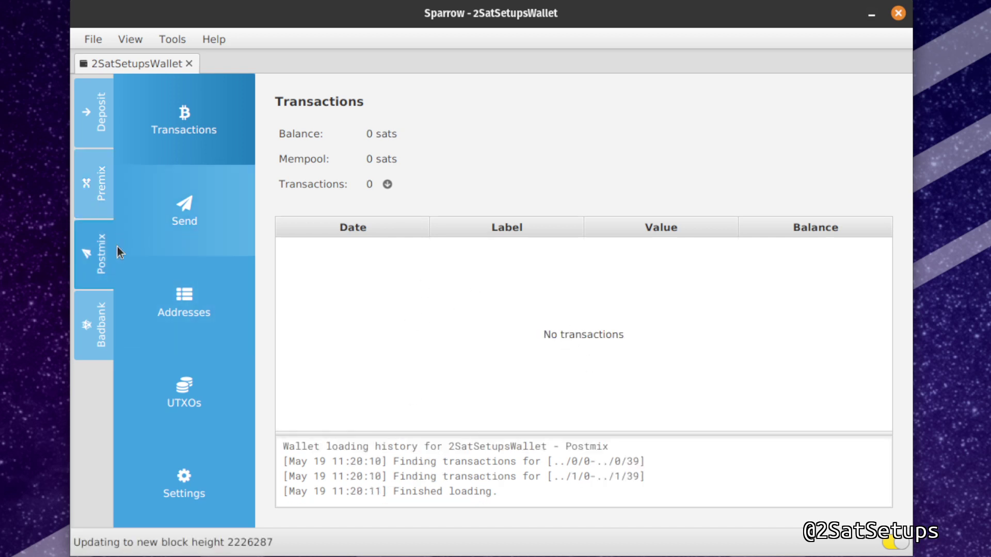
left_click(99, 196)
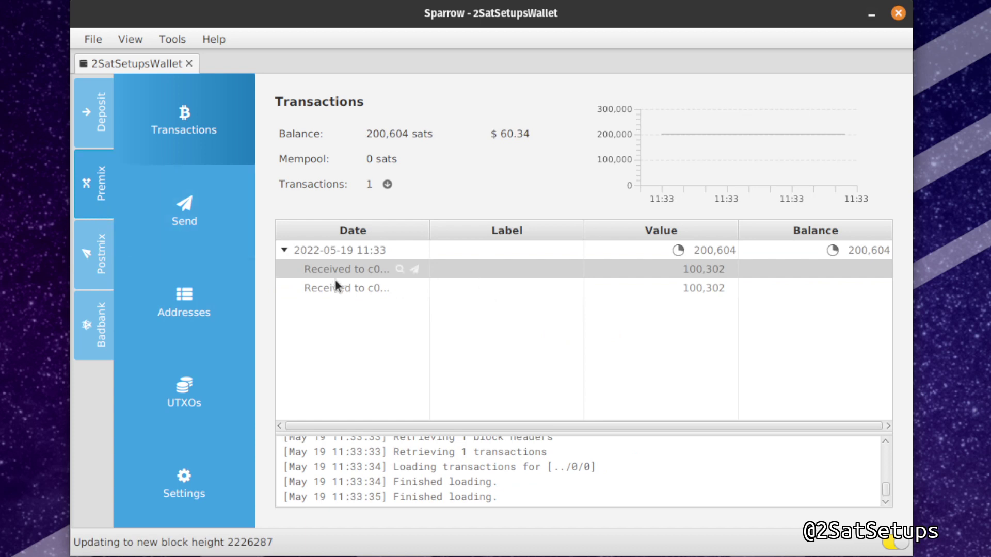
left_click(285, 250)
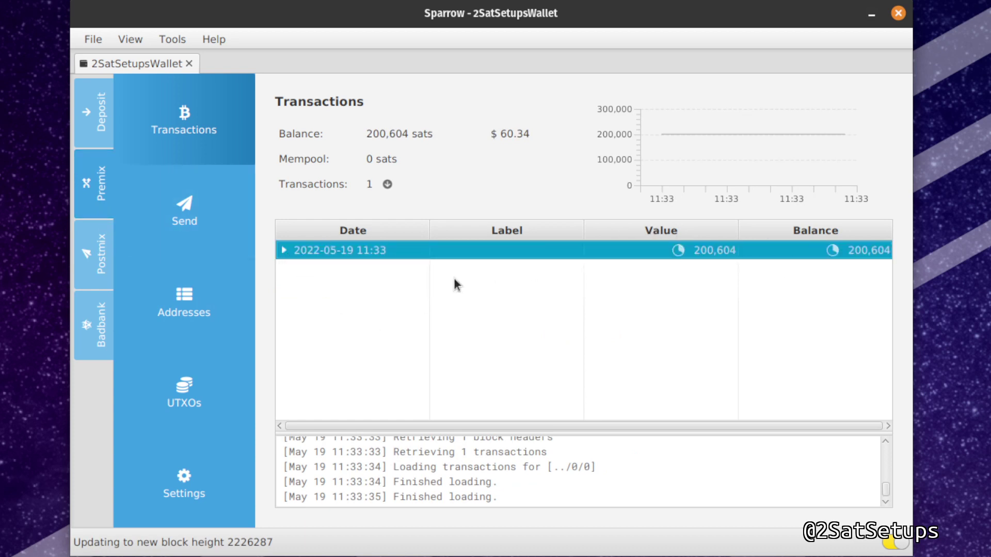
Compare the Postmix and 3,916-sat Badbank transactions, then re-expand the Premix deposit
left_click(102, 193)
left_click(618, 269)
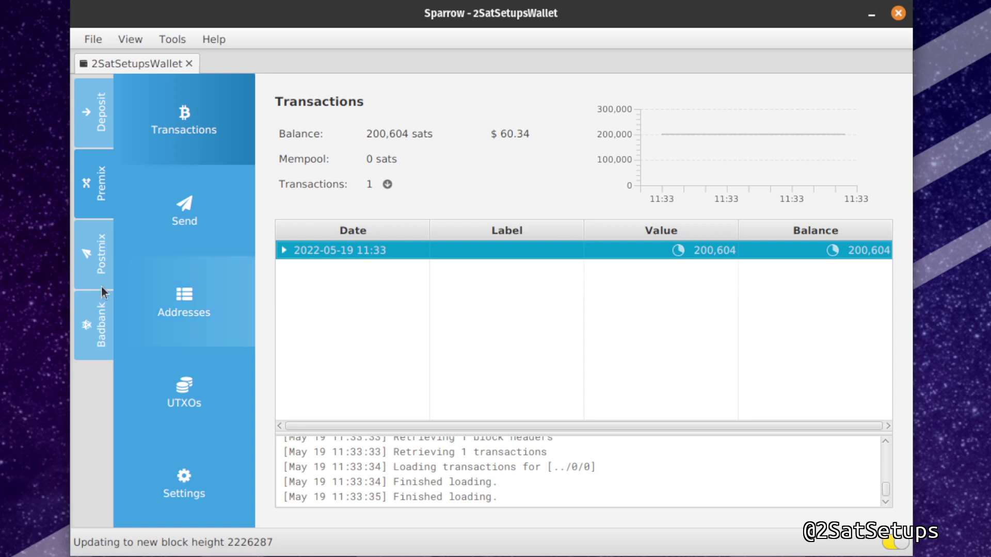
left_click(103, 254)
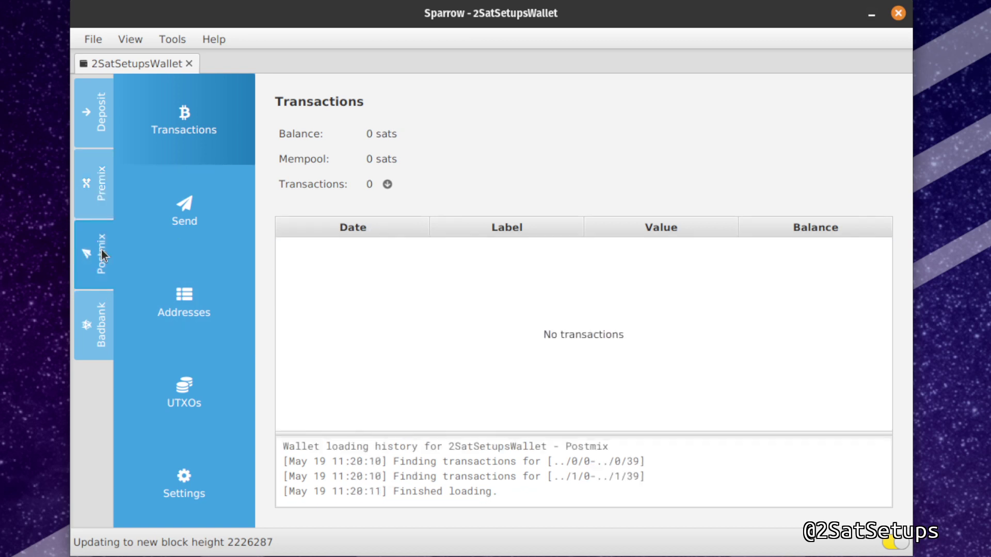
left_click(92, 326)
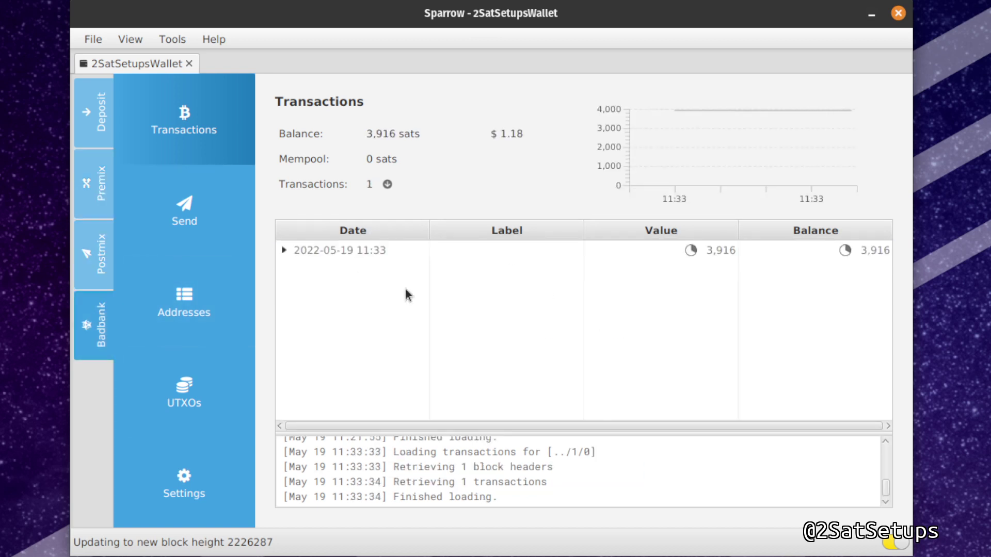
left_click(746, 253)
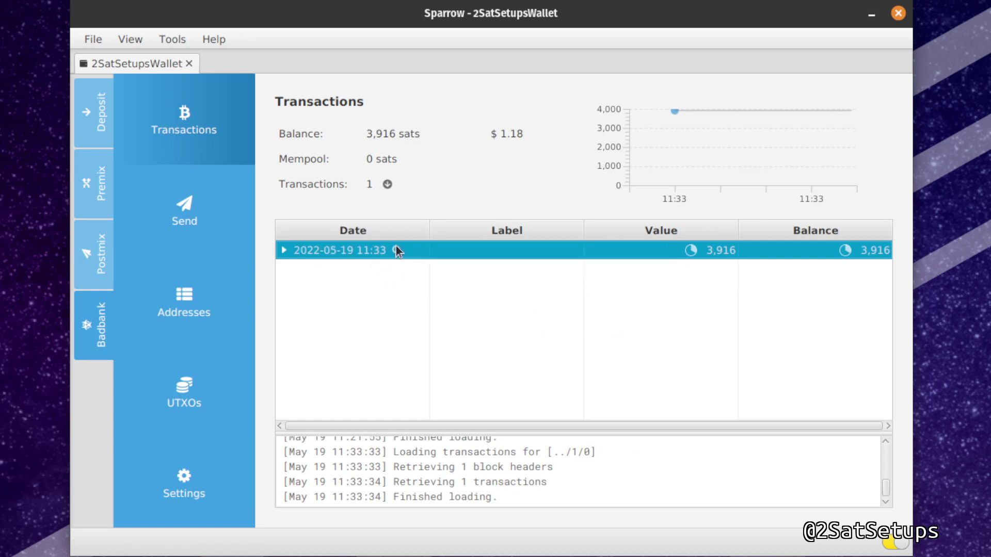
left_click(104, 253)
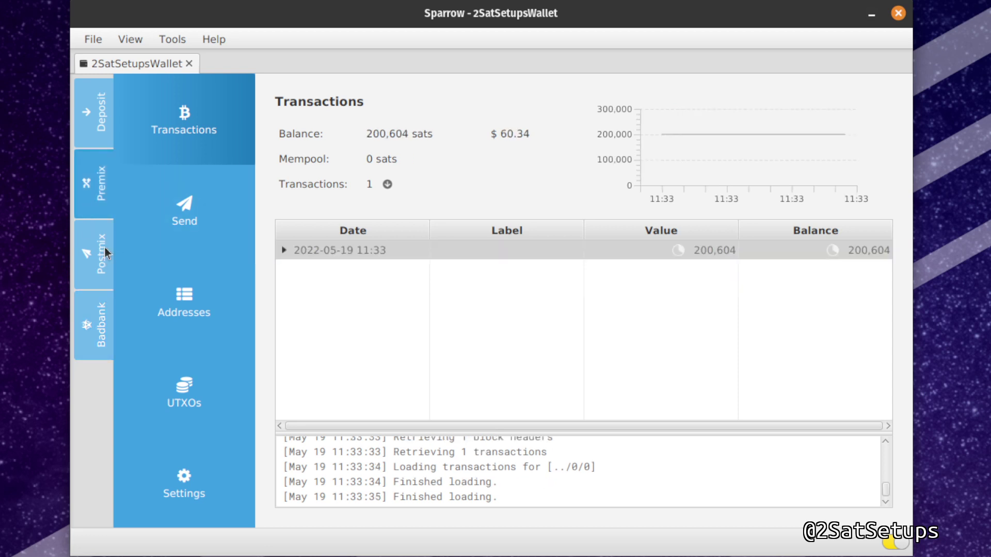
left_click(287, 252)
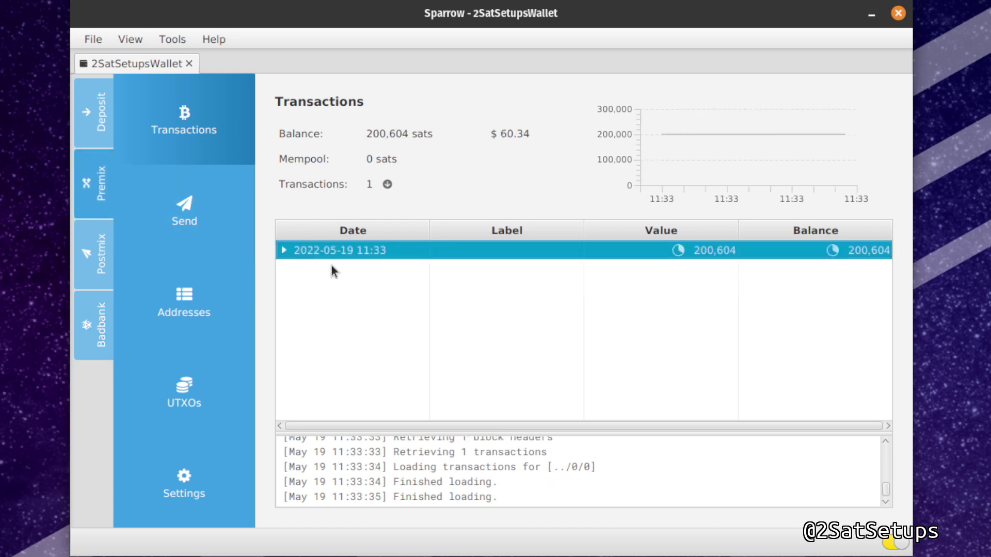
left_click(283, 251)
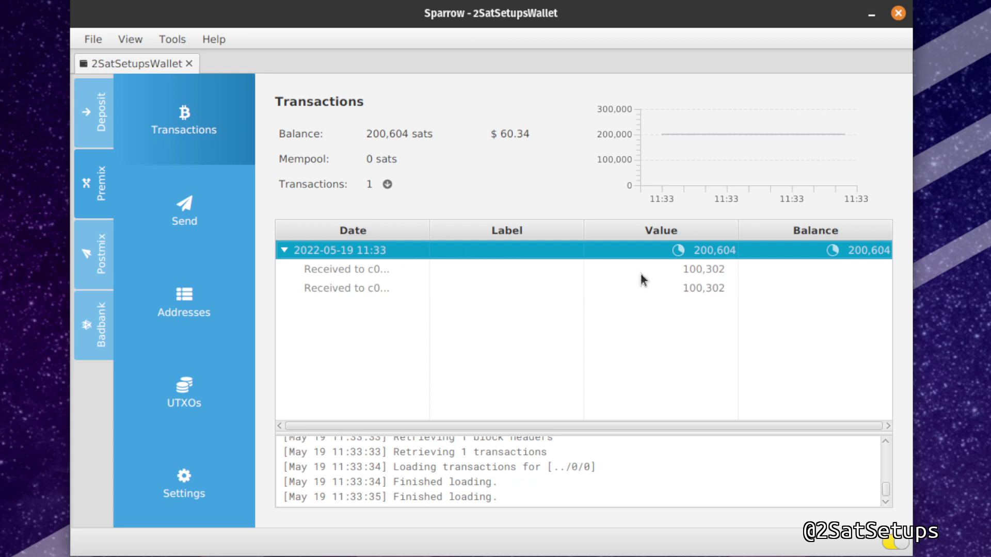
View Output #3's details, then check the Premix UTXOs, one showing 'Joined a mix!'
left_click(404, 269)
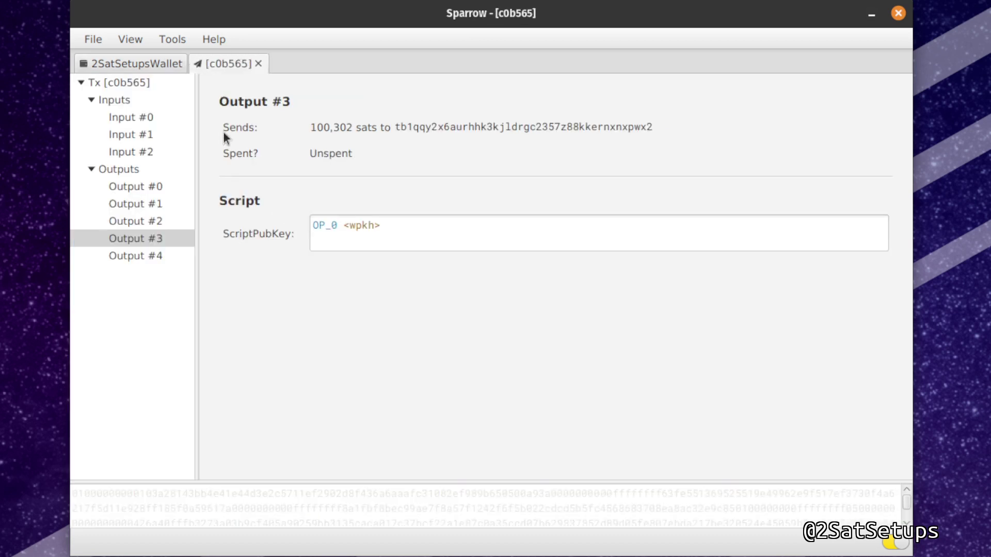
left_click(258, 64)
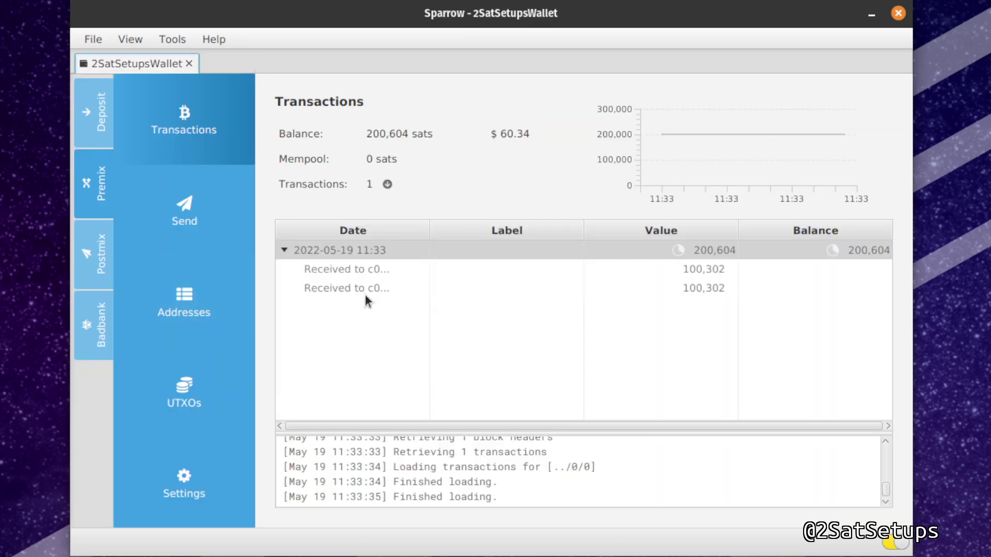
left_click(222, 428)
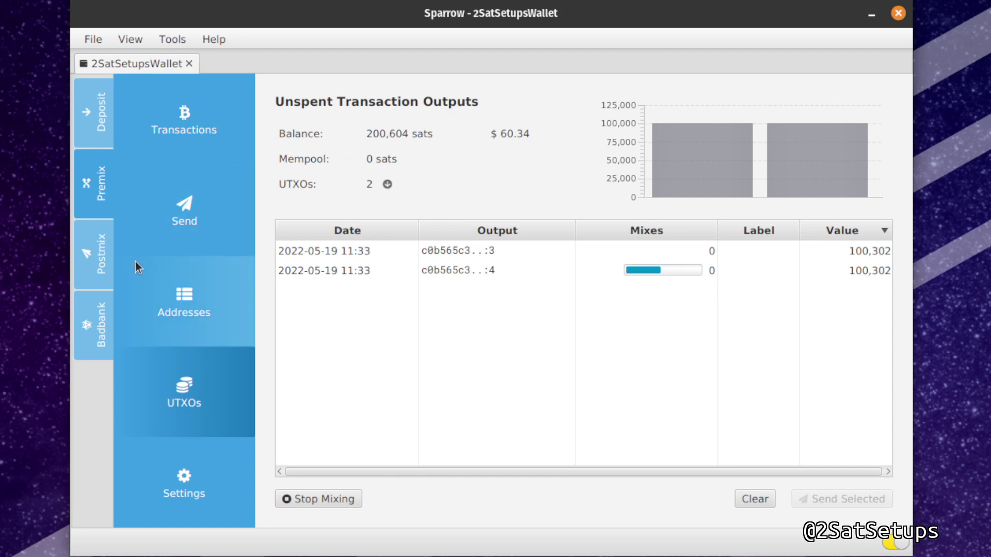
left_click(95, 254)
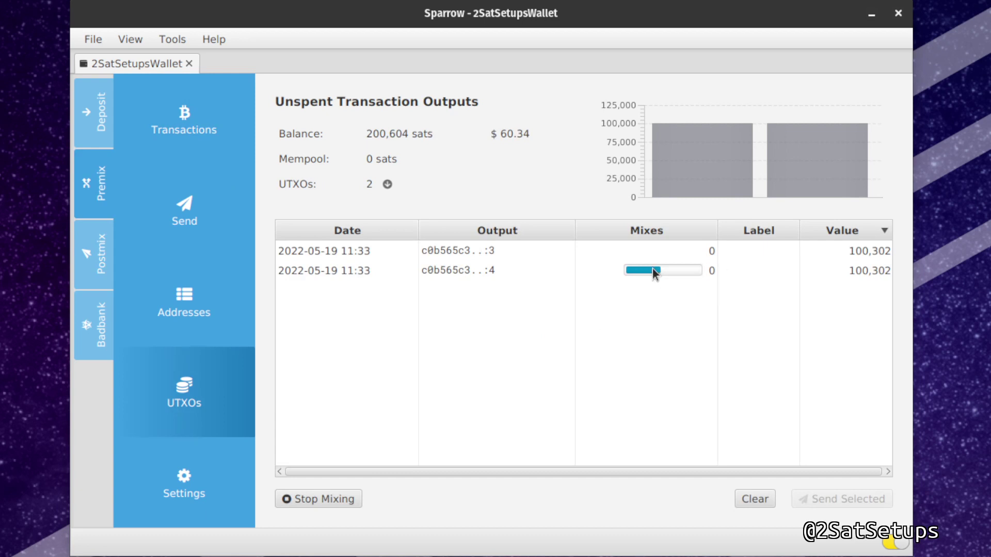
mouse_move(652, 268)
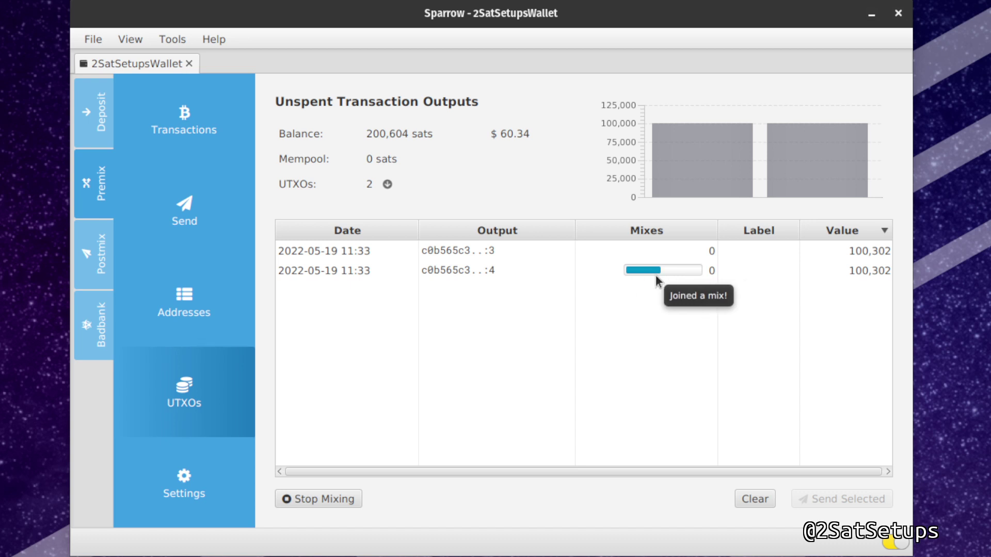
Open the Premix account's transaction history and glance at the 11:33 deposit
left_click(103, 252)
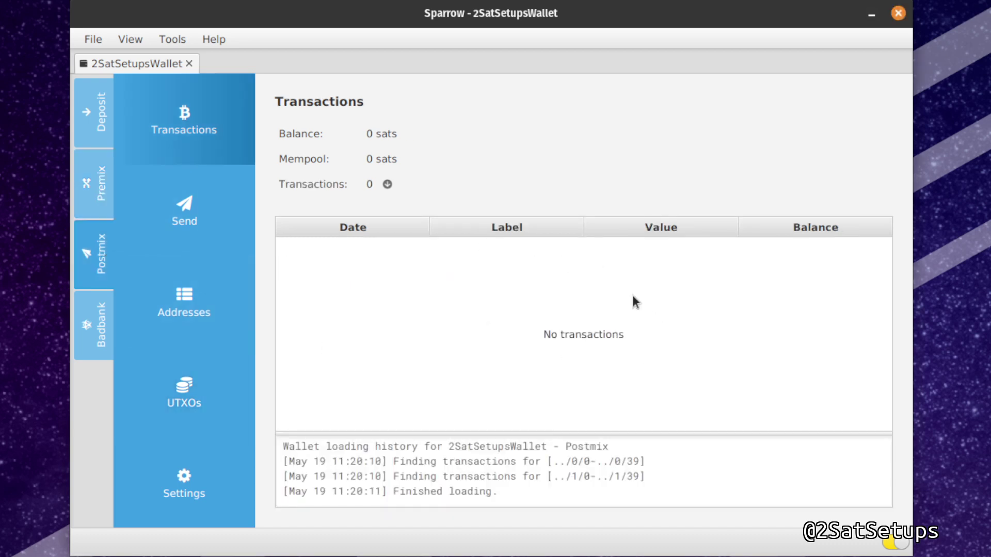
left_click(95, 211)
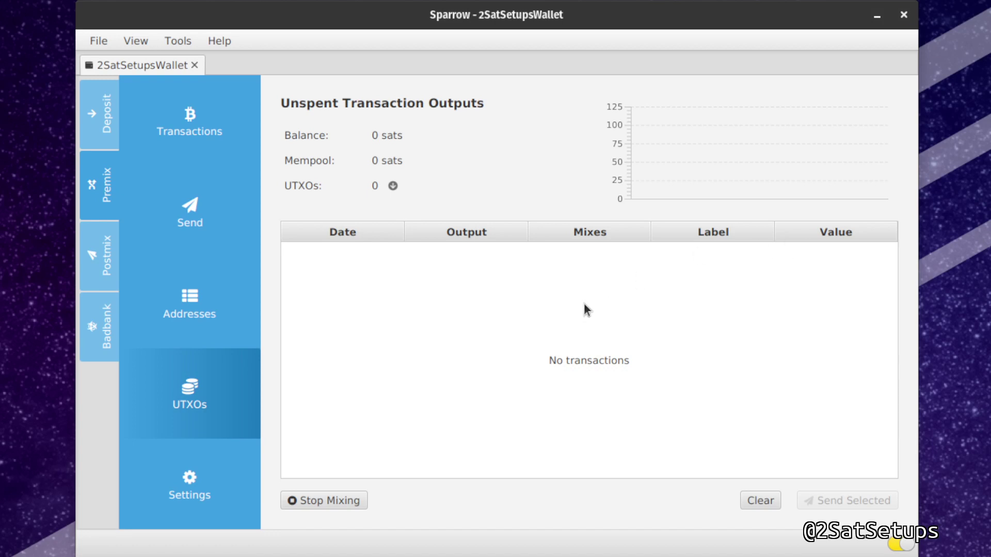
left_click(562, 308)
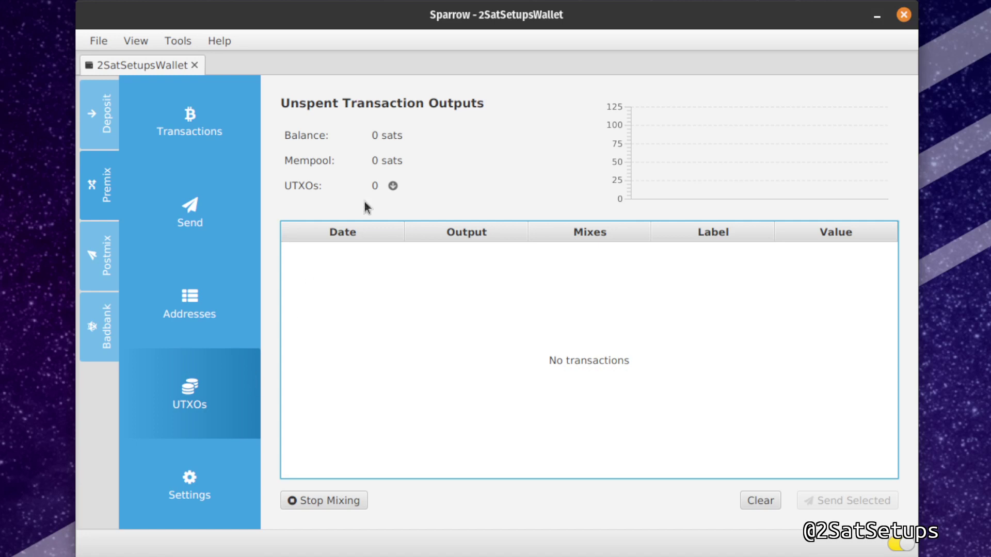
left_click(106, 192)
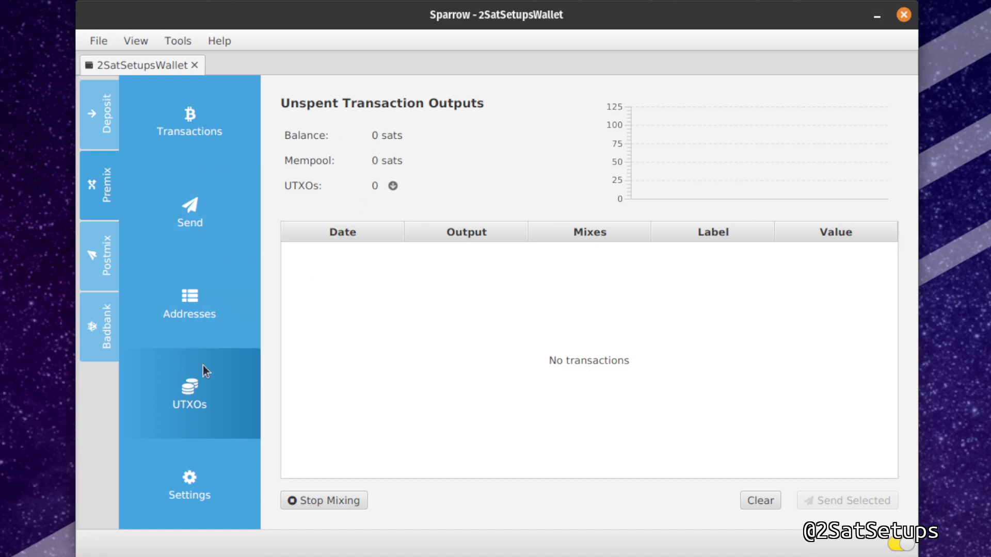
left_click(198, 125)
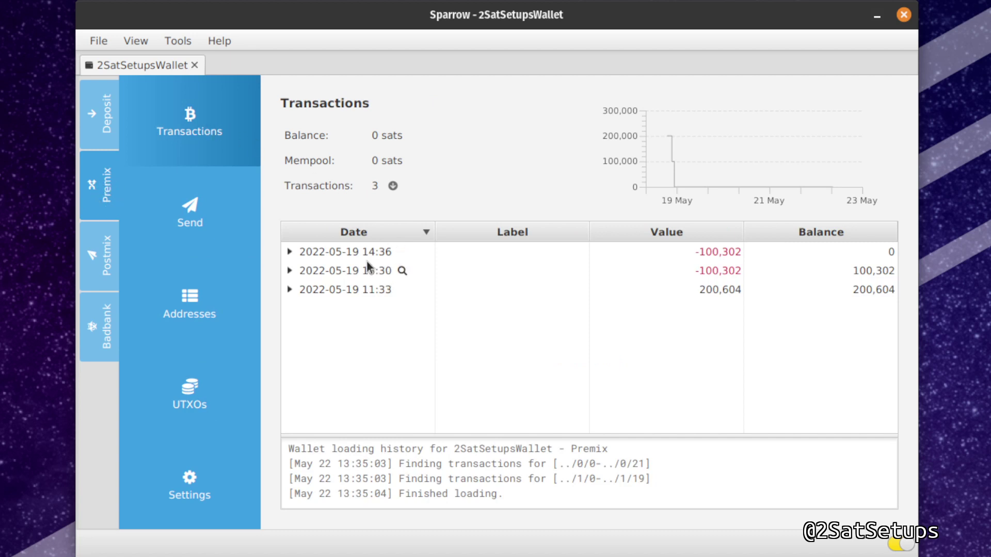
left_click(289, 290)
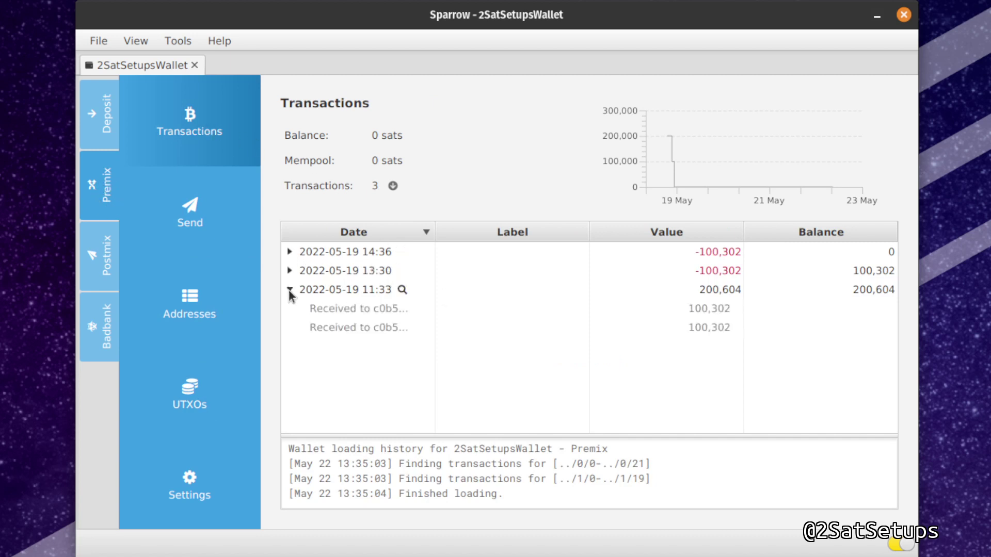
left_click(290, 289)
Expand the 13:30 and 14:36 transactions to confirm each spent a 100,302-sat output
left_click(290, 271)
left_click(336, 285)
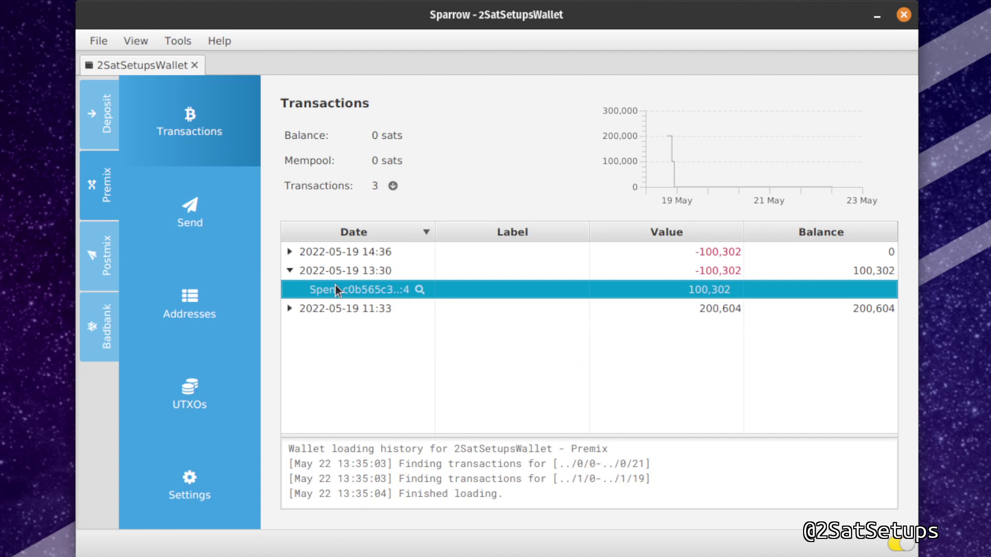
left_click(317, 270)
left_click(295, 252)
left_click(348, 269)
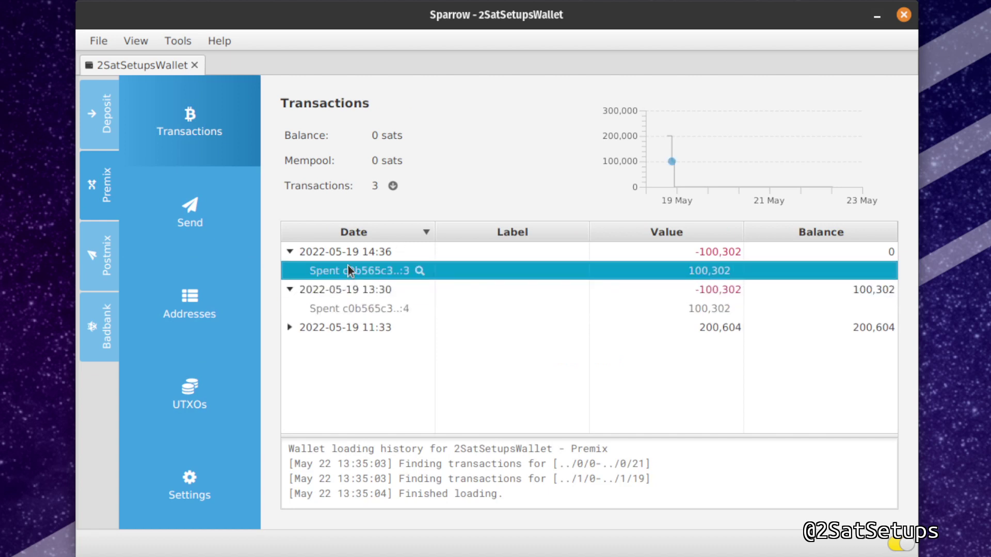
left_click(349, 258)
left_click(345, 271)
left_click(343, 290)
left_click(290, 290)
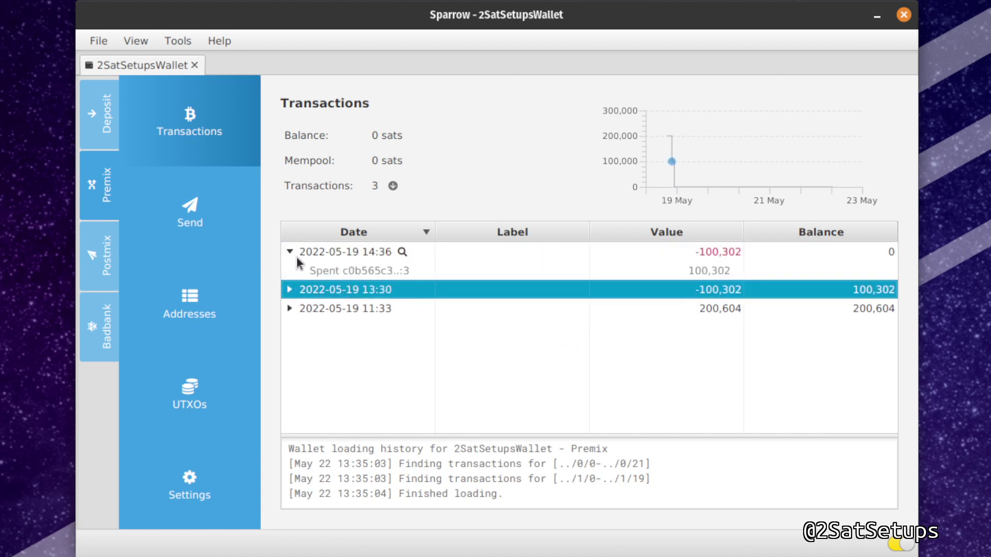
left_click(290, 251)
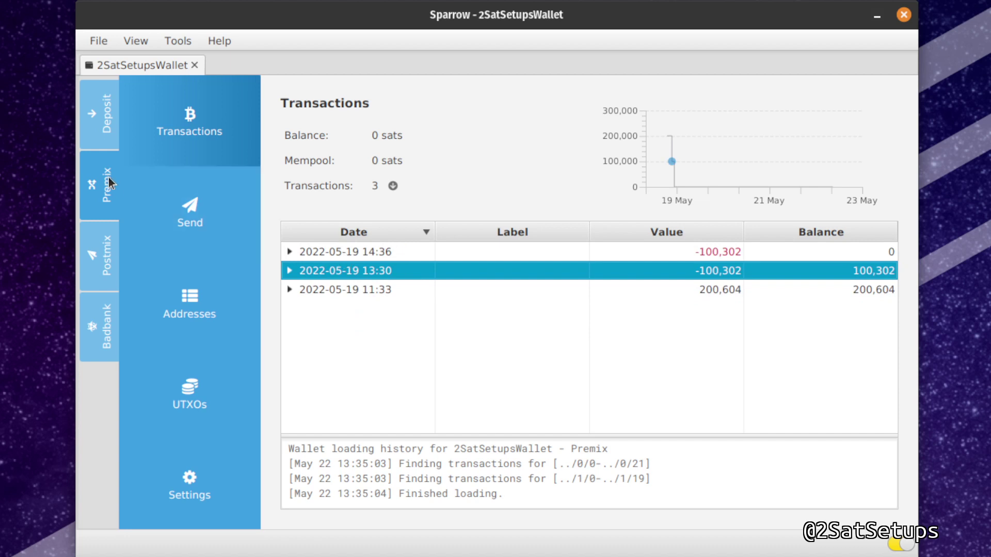
Switch to the Postmix account and inspect its two 100,000-sat UTXOs with 40 and 38 mixes
left_click(107, 252)
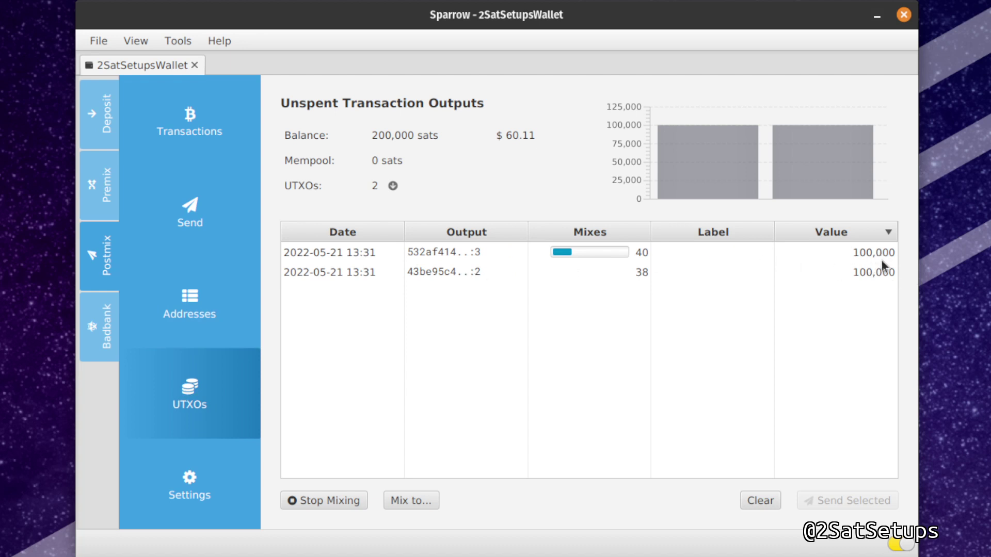
mouse_move(877, 254)
left_click(641, 256)
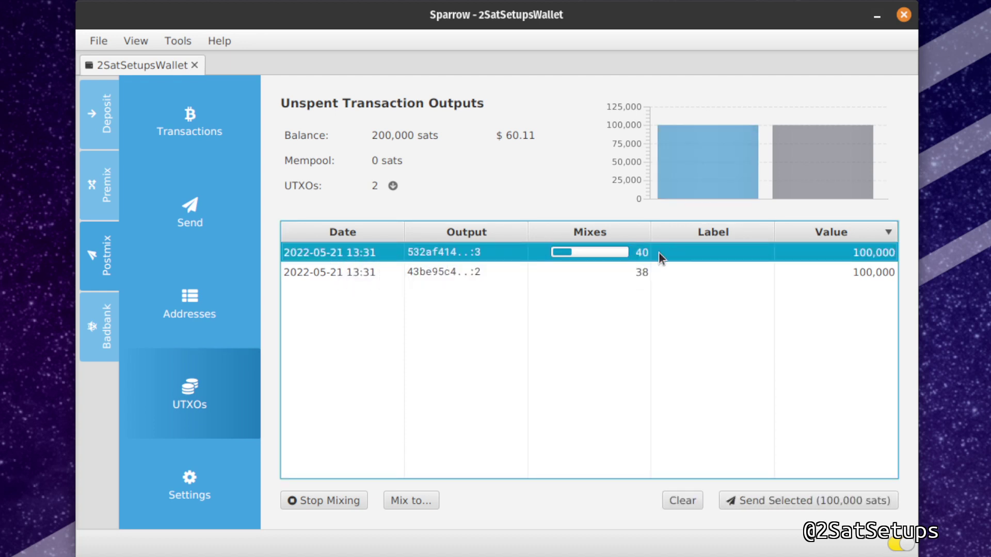
mouse_move(643, 258)
left_click(643, 273)
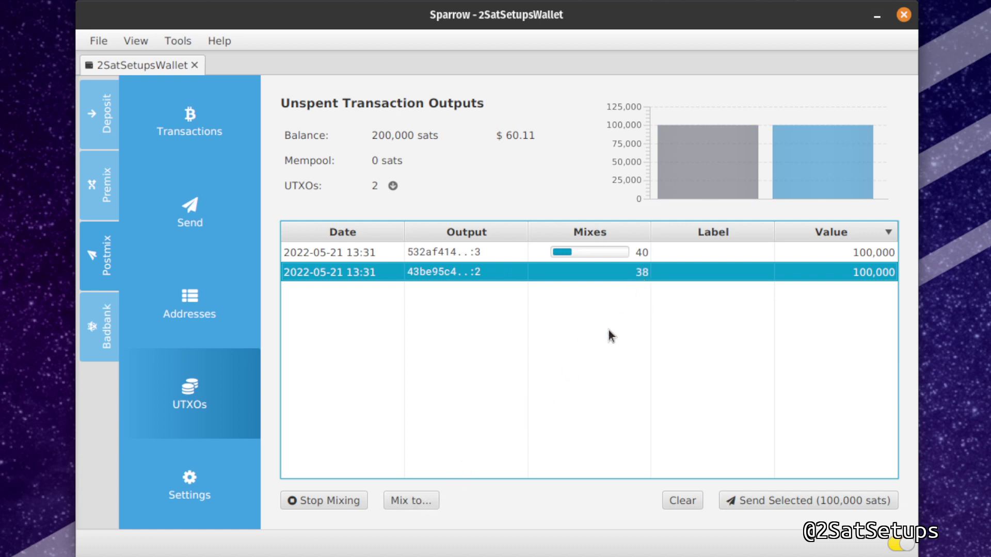
Open the Mix To settings and keep the mix-to wallet set to None
left_click(407, 499)
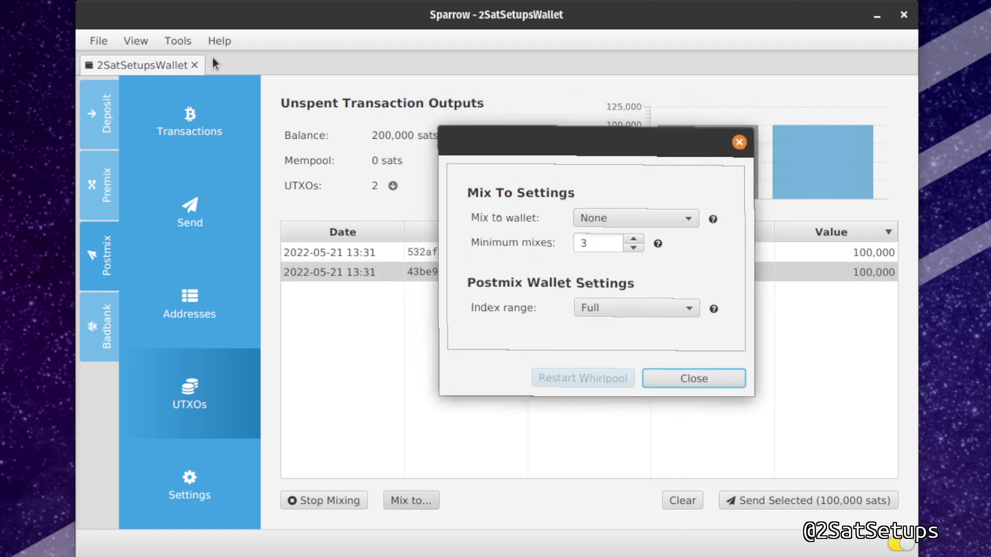
left_click(622, 216)
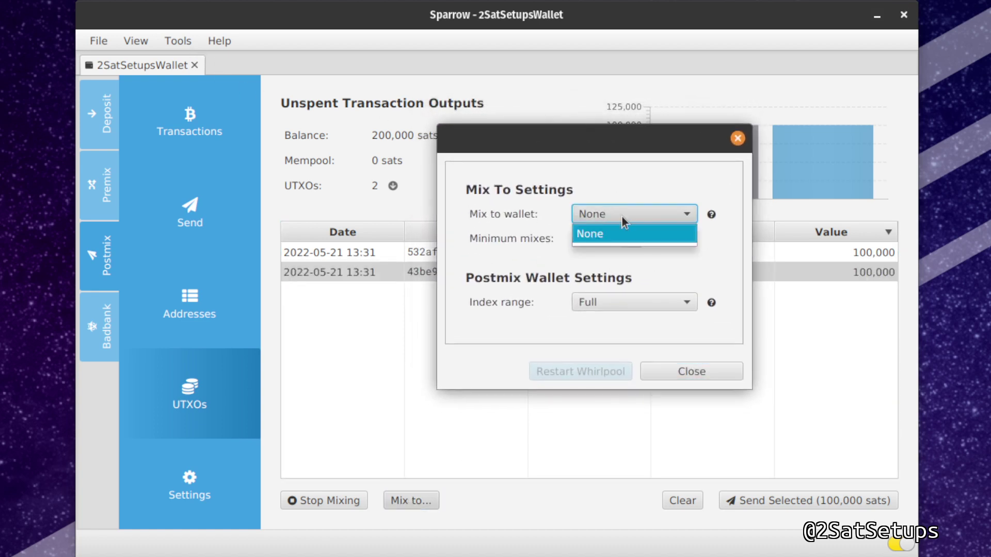
left_click(624, 215)
left_click(629, 214)
left_click(631, 214)
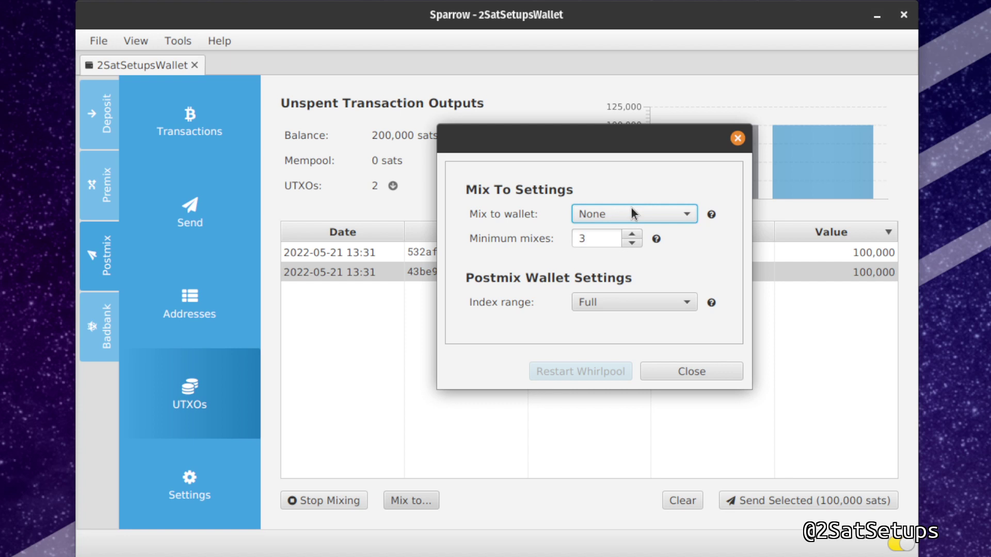
left_click(631, 214)
left_click(636, 206)
left_click(636, 214)
left_click(624, 236)
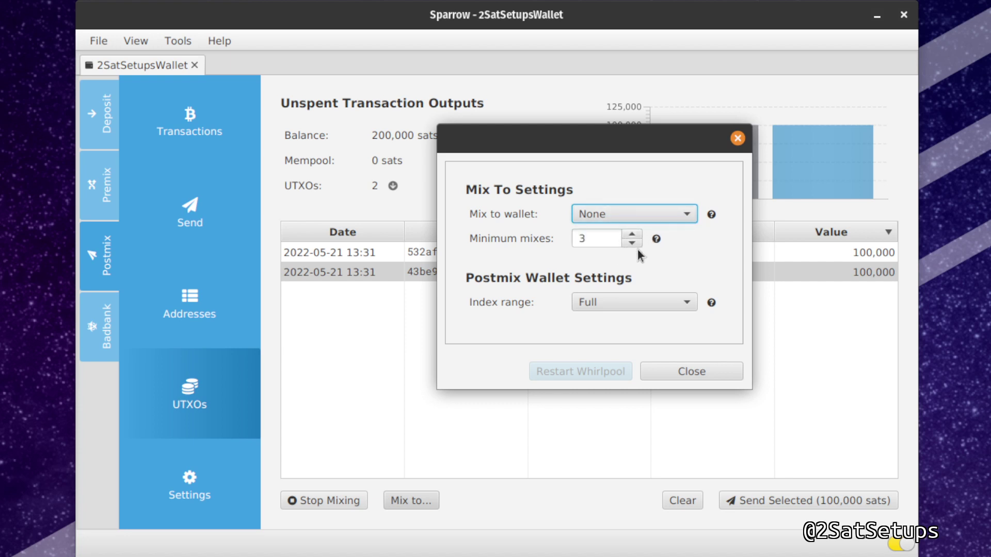
Confirm the minimum mixes value of 3
key("Tab")
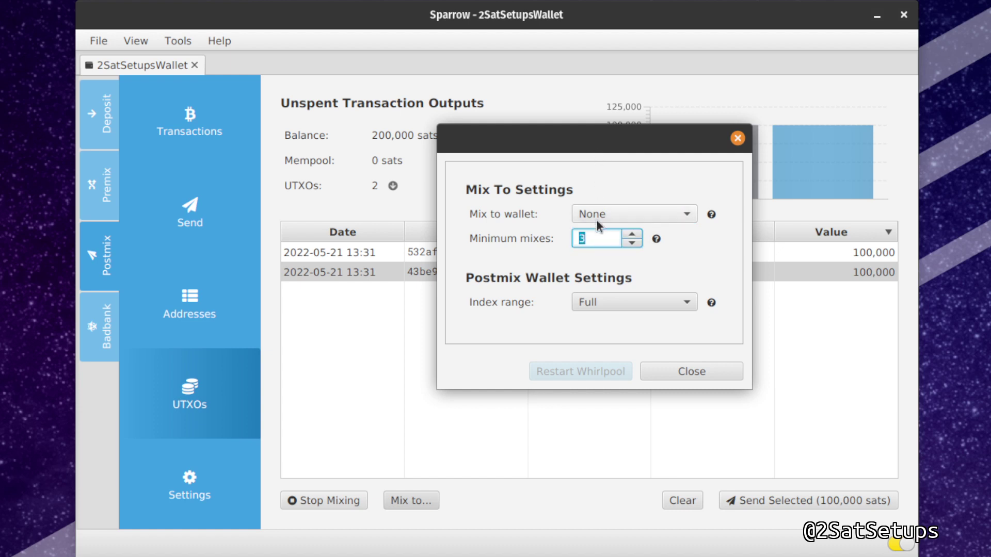
type("3")
double_click(589, 239)
type("3")
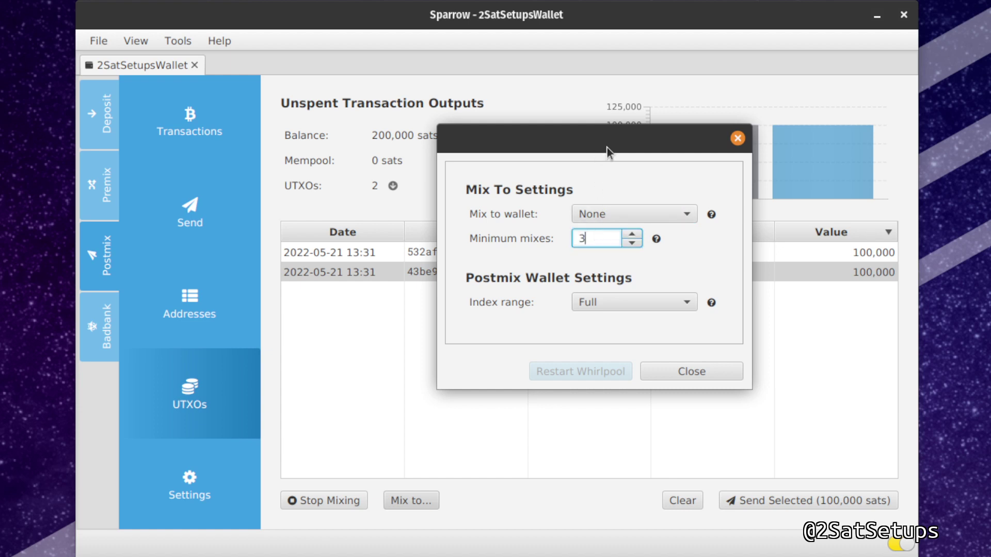
Move the Mix To settings window to the right edge to reveal the UTXO table
left_click_drag(607, 148, 870, 174)
left_click(642, 295)
double_click(875, 273)
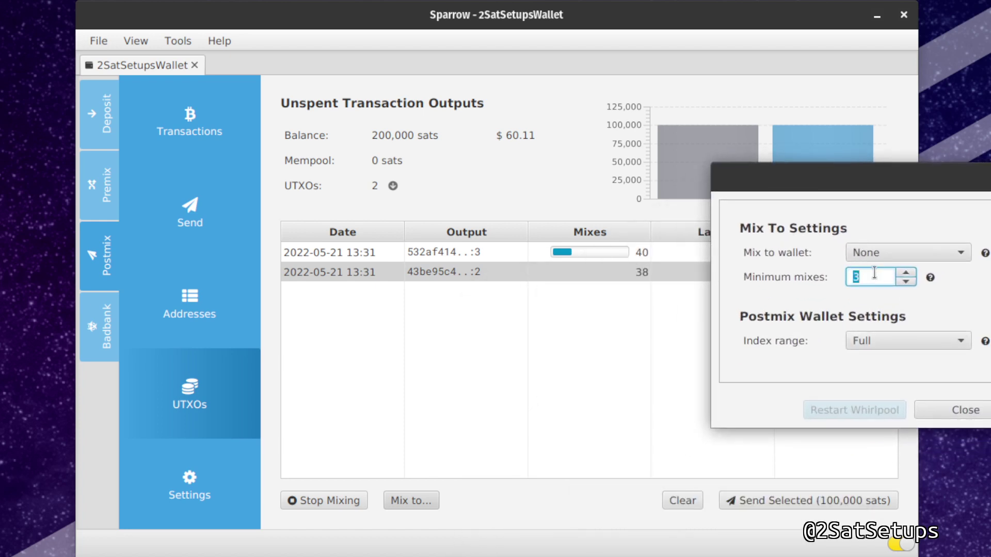
double_click(875, 277)
mouse_move(931, 281)
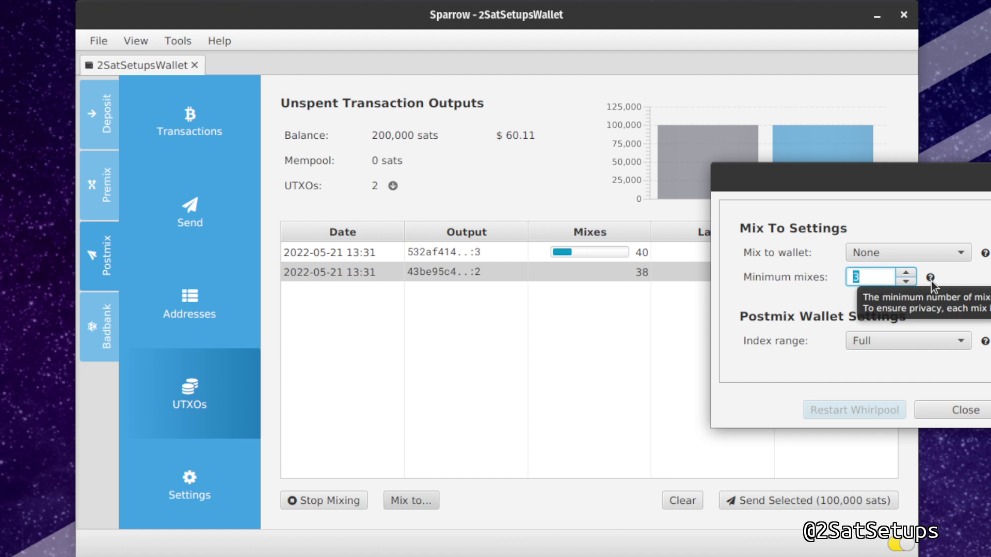
left_click_drag(847, 183, 990, 184)
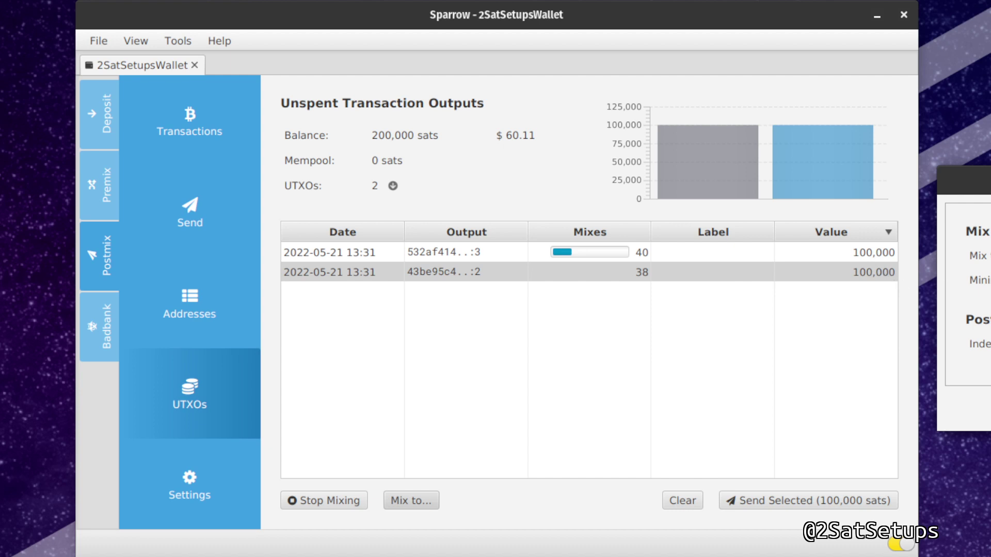
left_click_drag(990, 184, 977, 178)
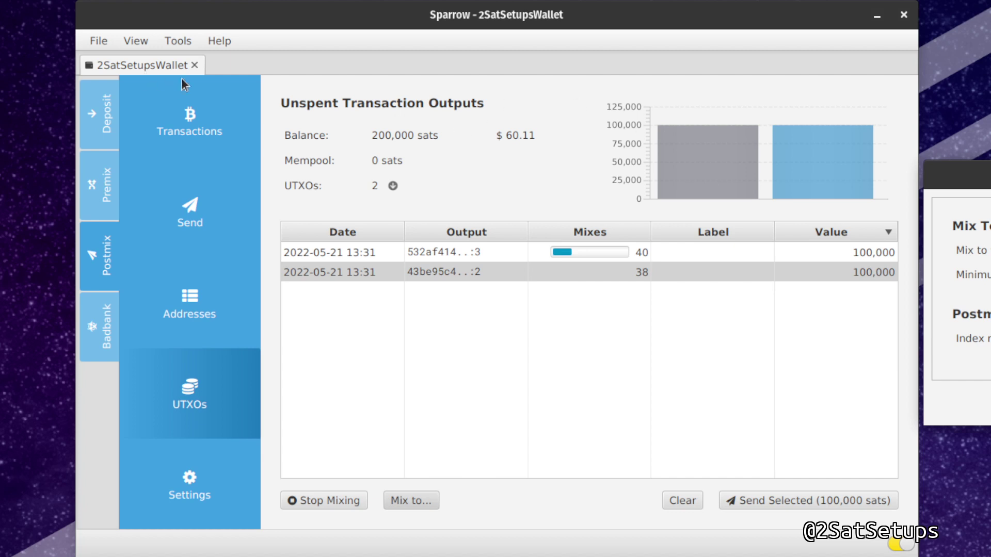
Bring the settings back and review the Full, Even and Odd index ranges, keeping Full
left_click_drag(945, 178, 482, 177)
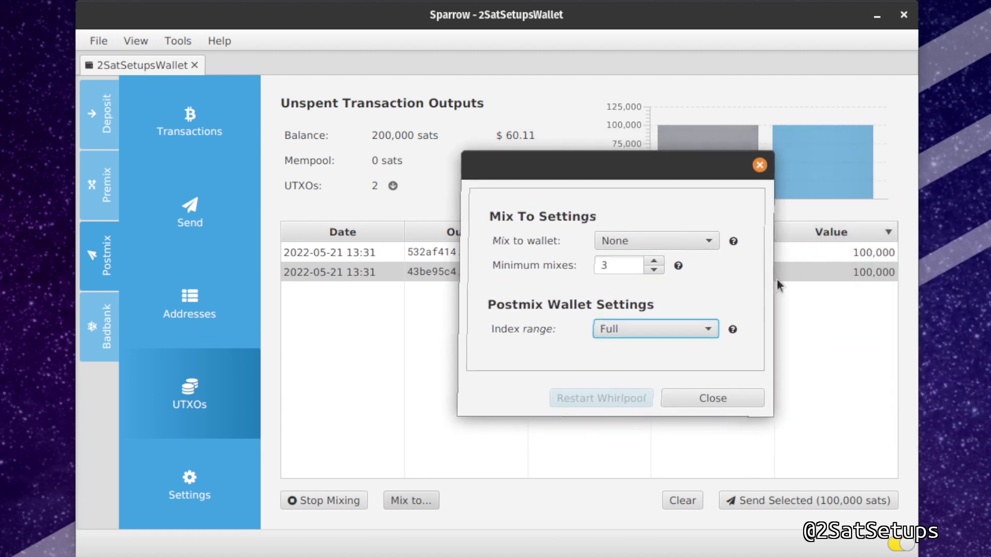
left_click(653, 328)
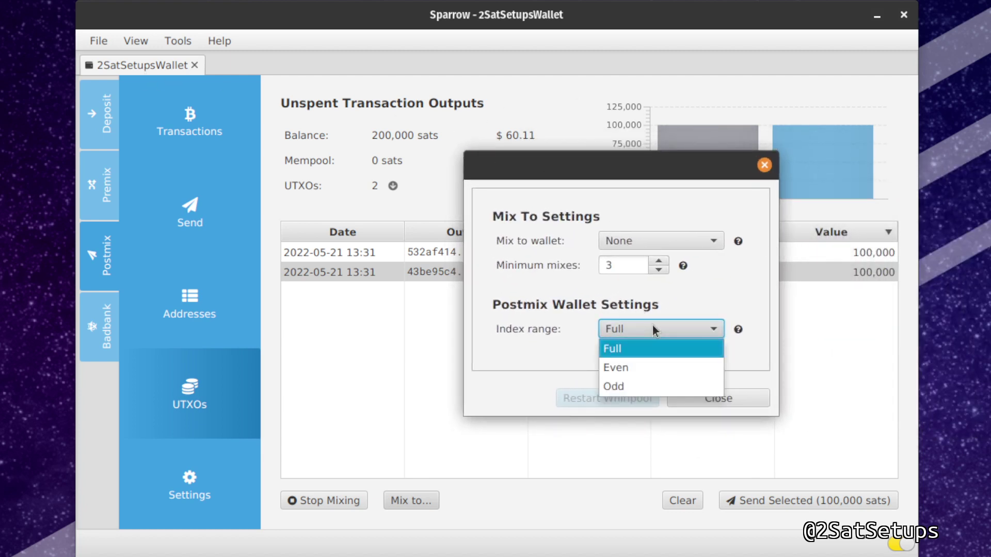
left_click(662, 329)
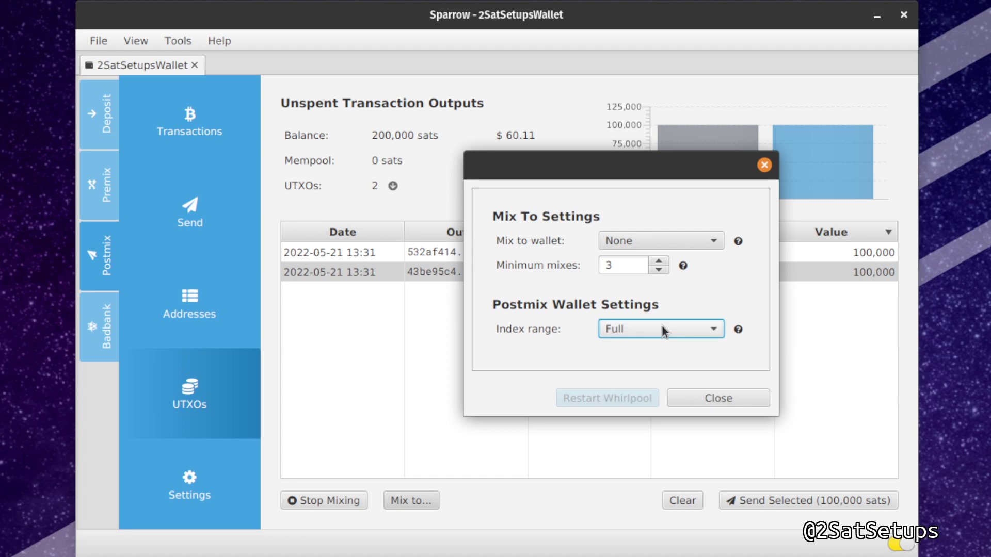
left_click(661, 329)
left_click(703, 336)
left_click(701, 330)
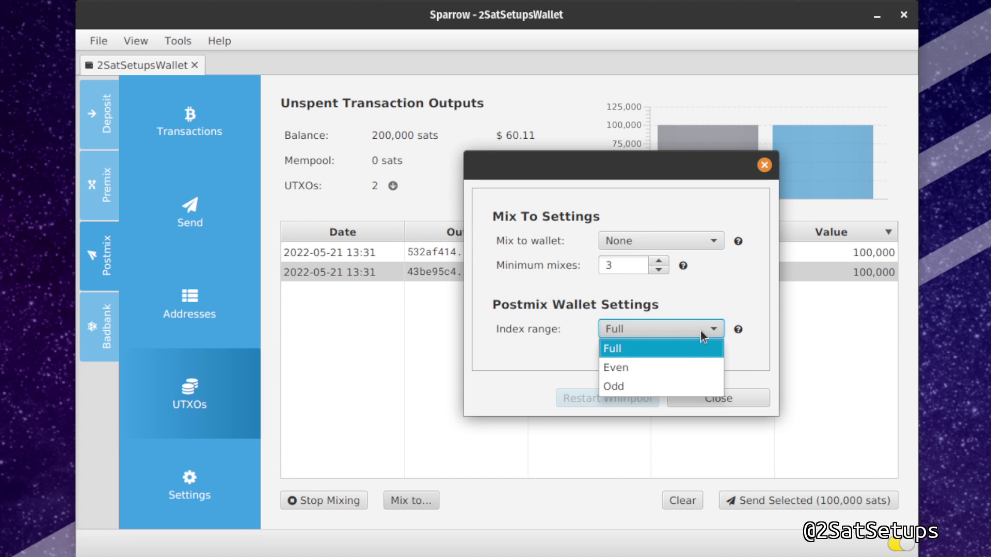
left_click(701, 331)
left_click(701, 330)
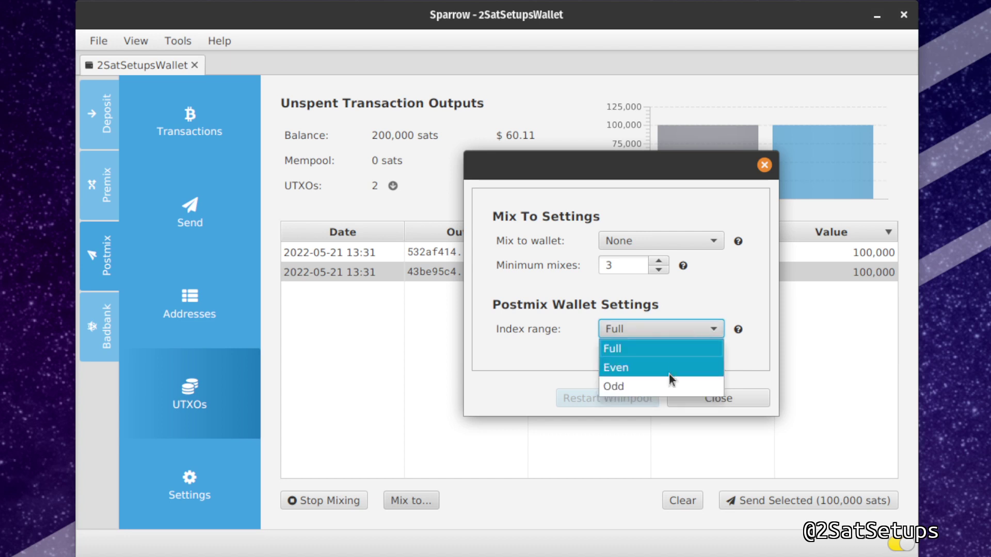
left_click(528, 342)
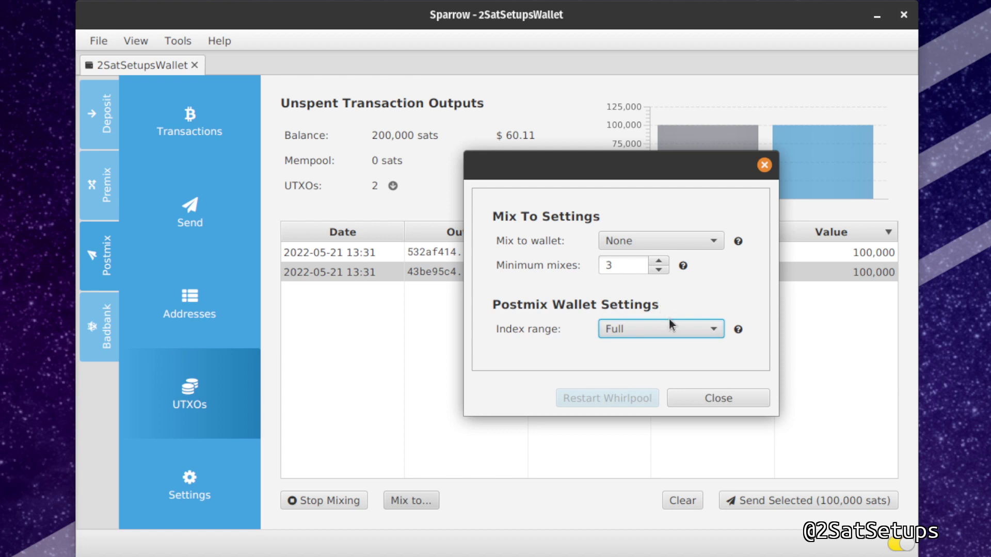
Close the Mix To settings dialog to return to the Postmix UTXOs
left_click(722, 398)
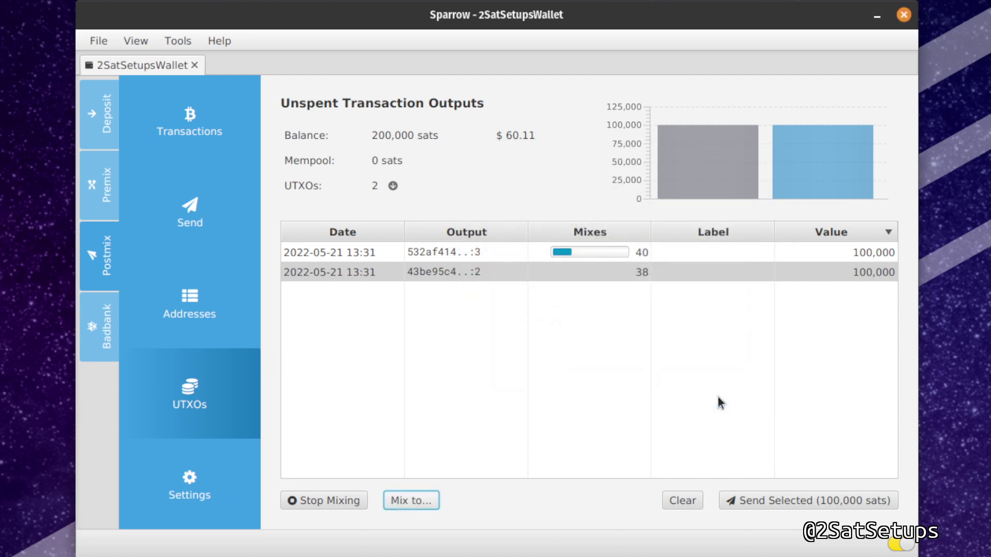